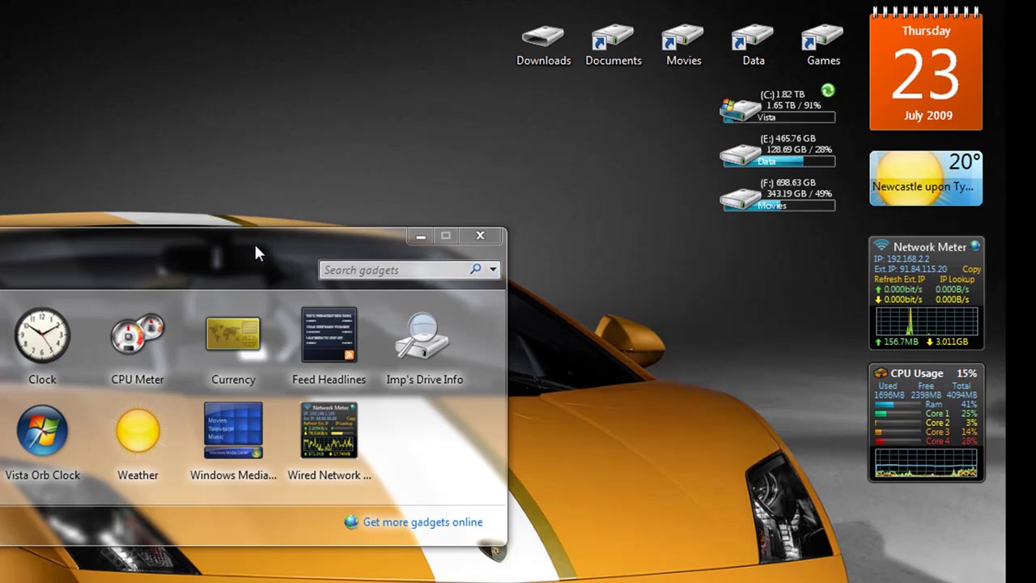
- Move the drive info gadget to the opposite edge of the desktop and back beneath the drive shortcuts
drag(255, 244, 251, 287)
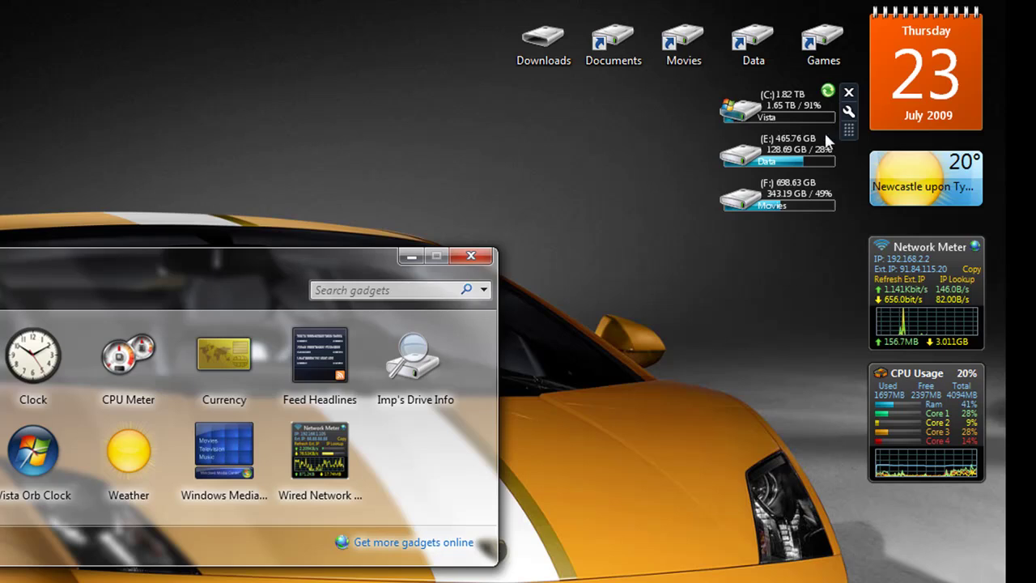
drag(829, 133, 2, 129)
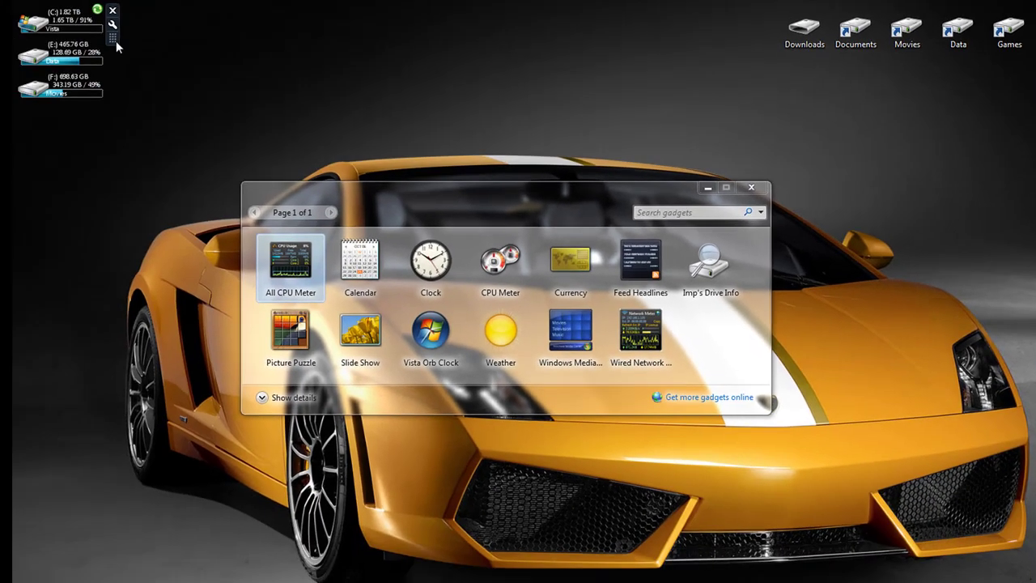
drag(115, 41, 1028, 96)
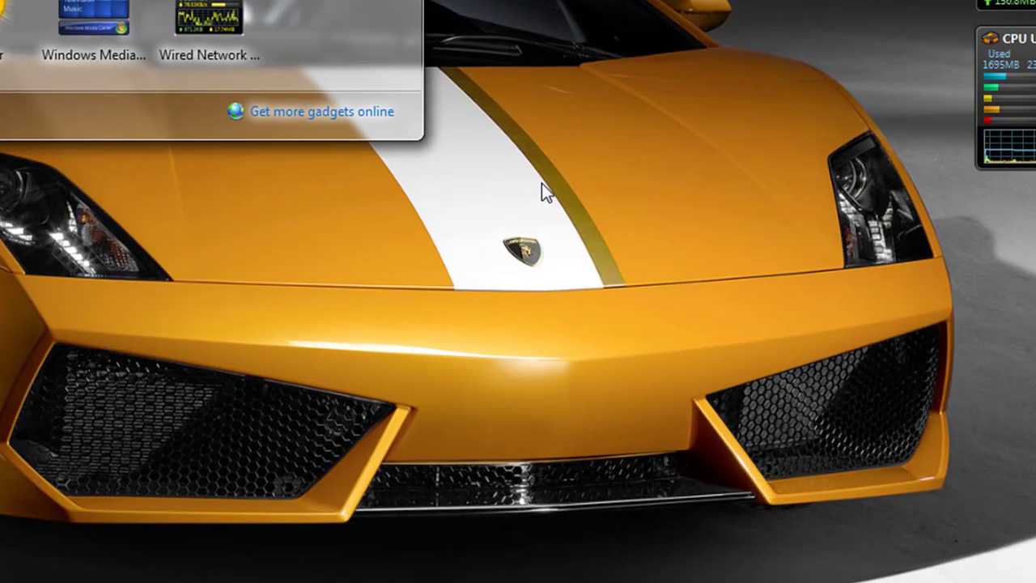
- Open the desktop gadget gallery and view the hidden notification area icons
right_click(544, 188)
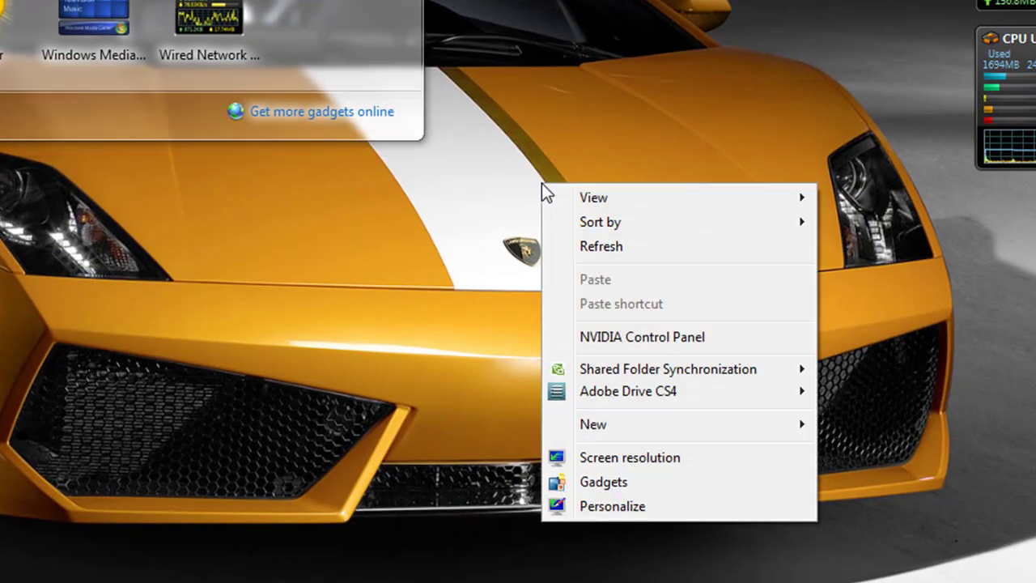
click(632, 489)
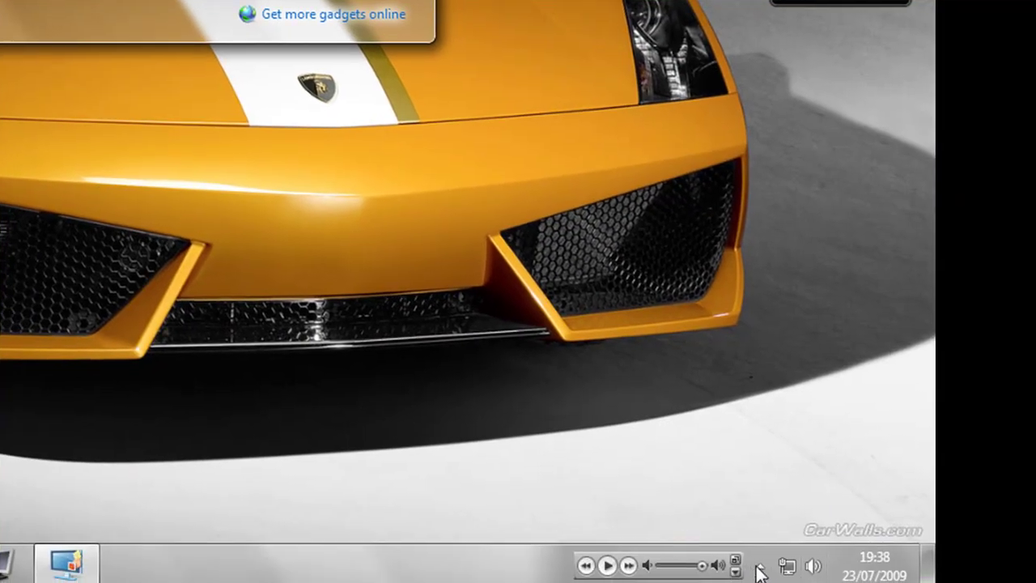
click(759, 566)
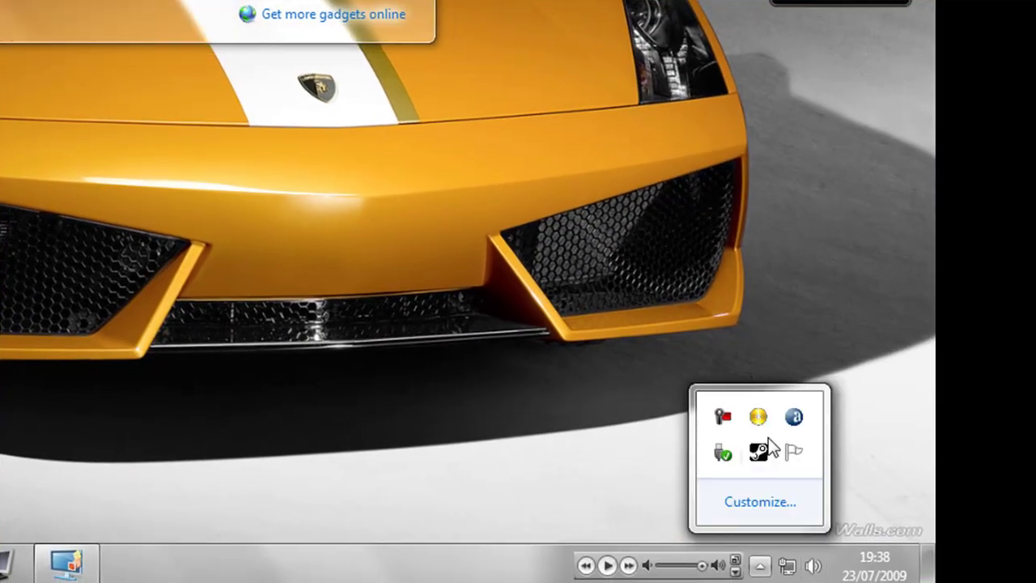
click(657, 254)
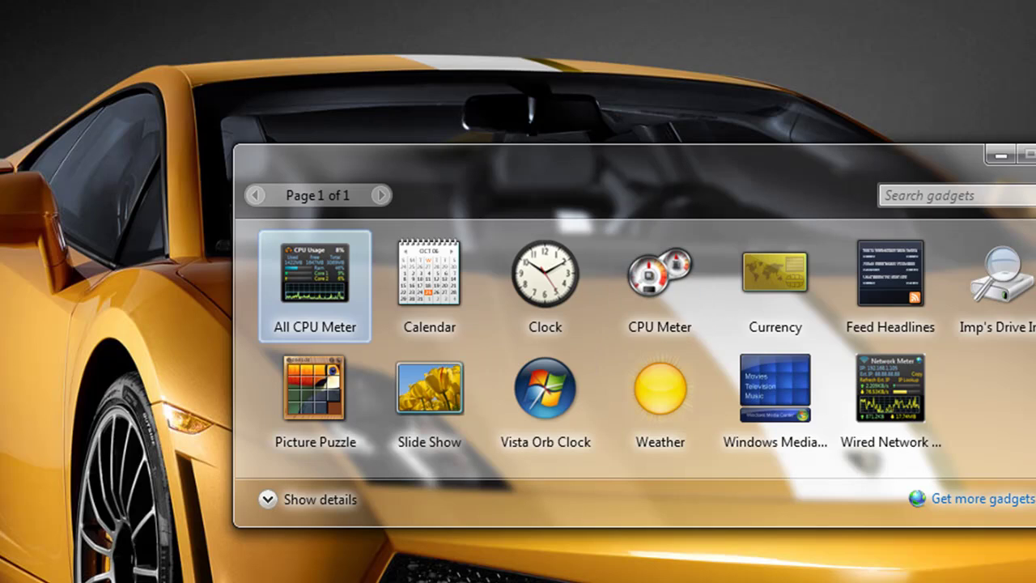
- Place the Feed Headlines gadget on the desktop above the gallery window and close it again
drag(716, 156, 615, 200)
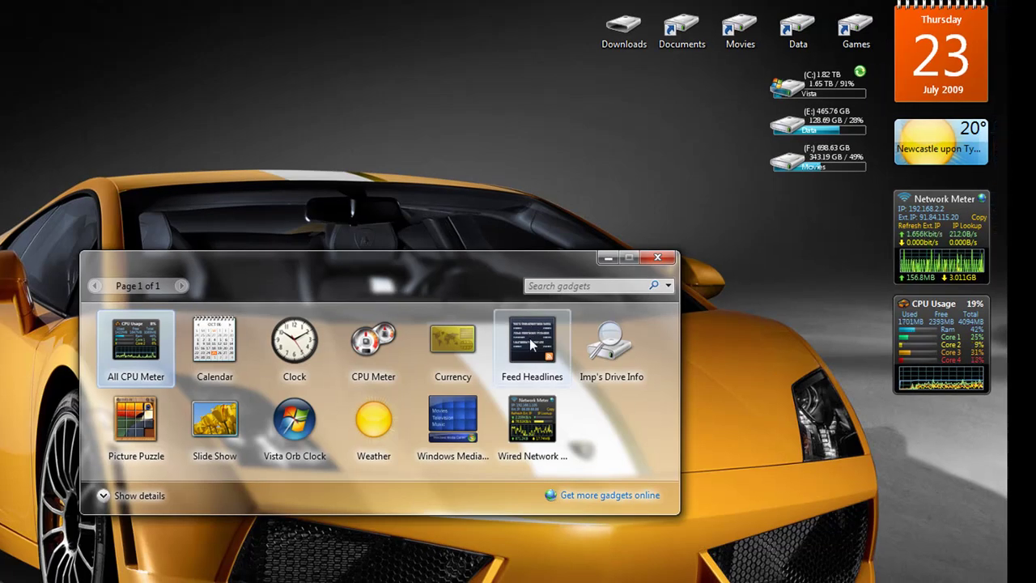
drag(532, 344, 451, 132)
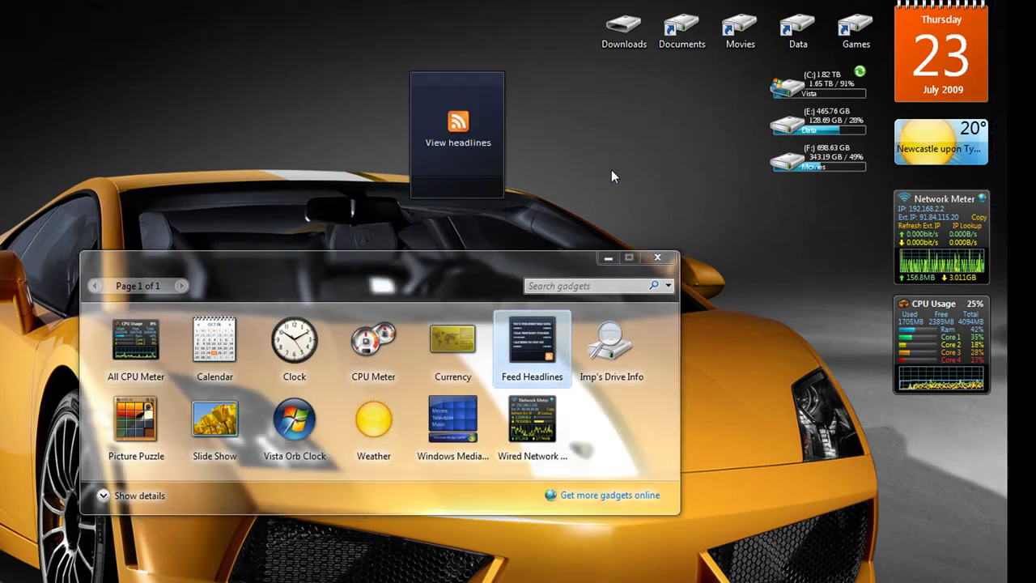
click(515, 78)
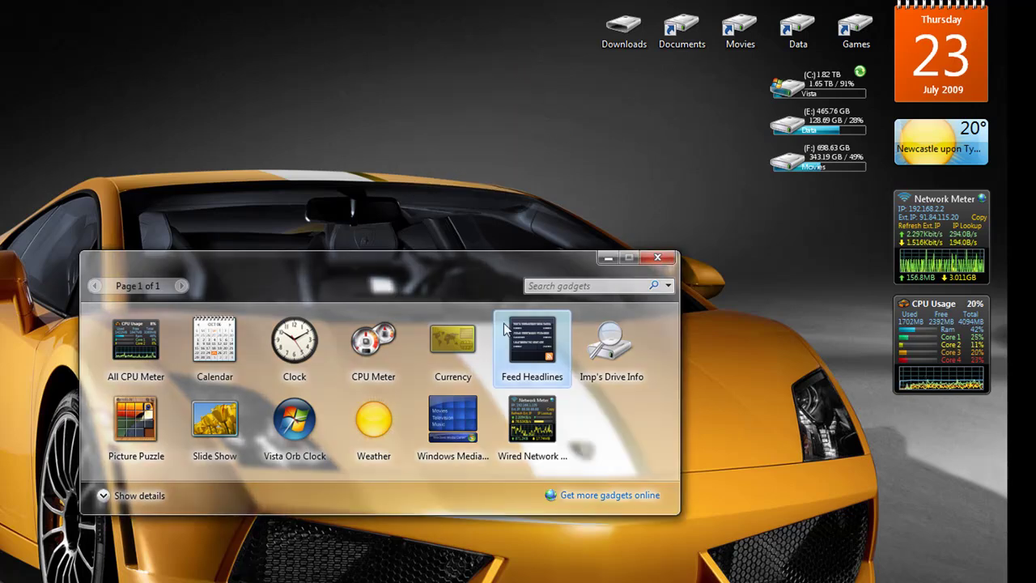
drag(487, 283, 459, 183)
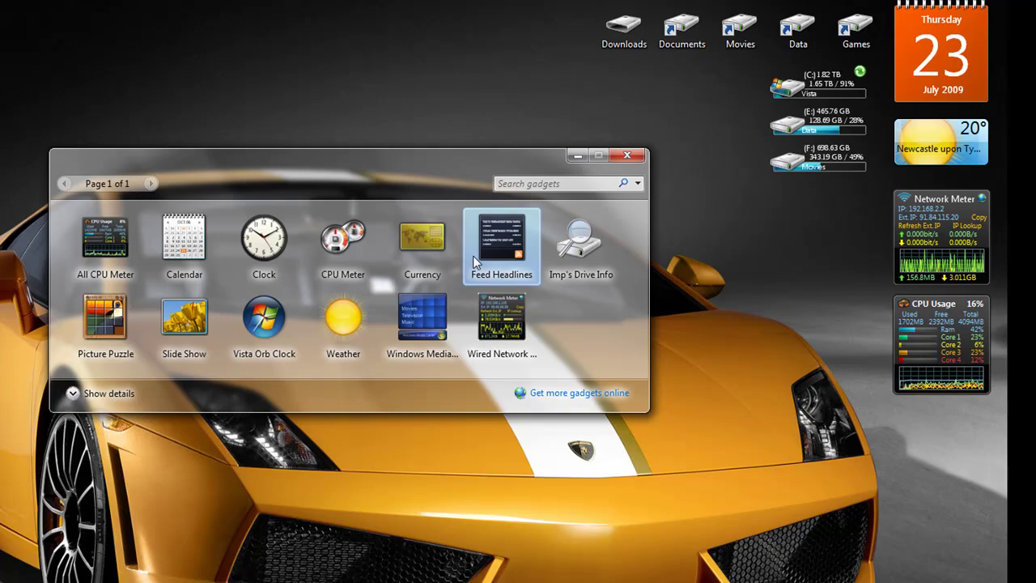
drag(352, 186, 422, 304)
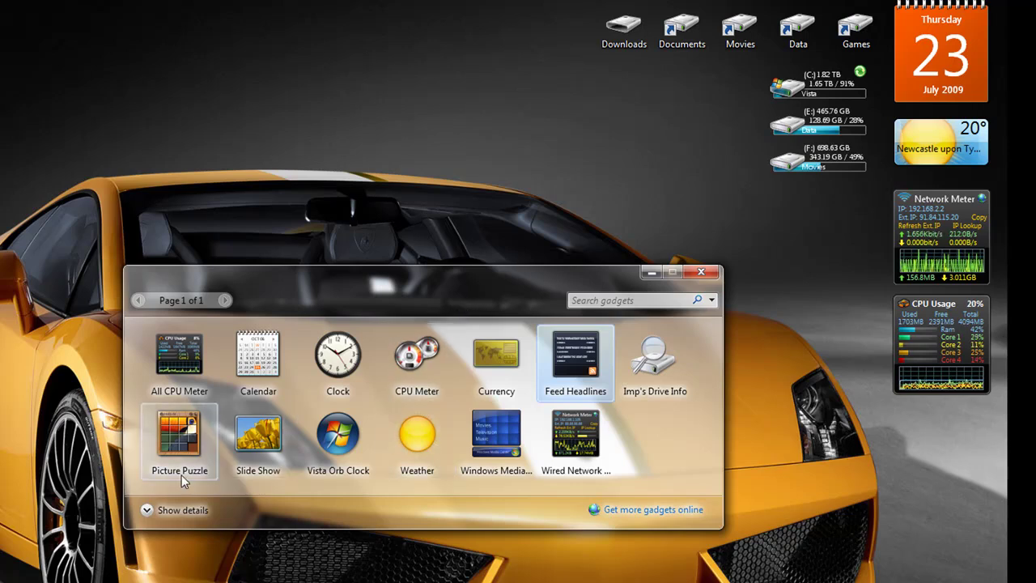
drag(538, 307, 528, 252)
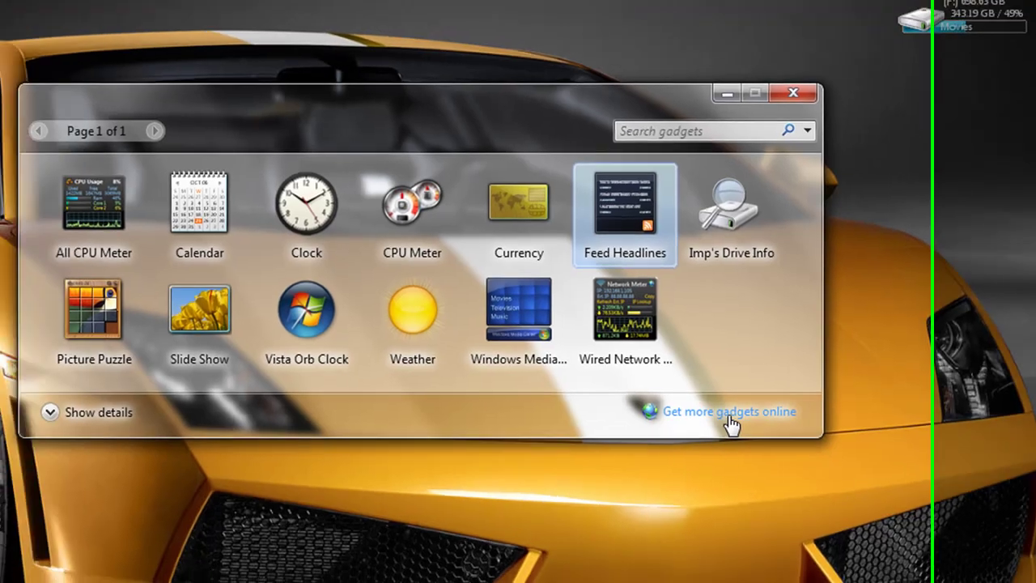
- Go online from the gadget gallery to the full listing of desktop gadgets and browse its first entries
click(693, 422)
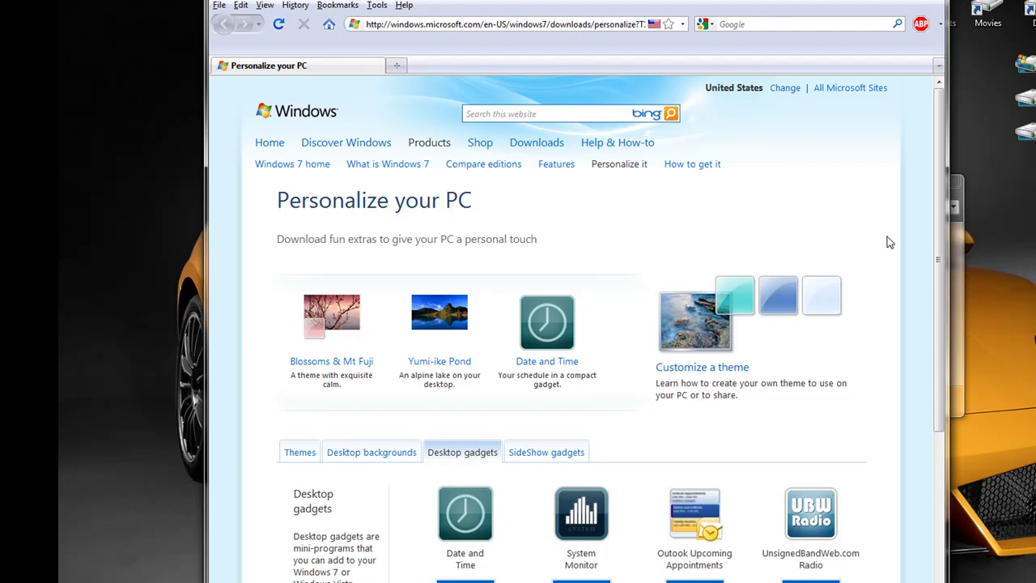
scroll(887, 242, down, 4)
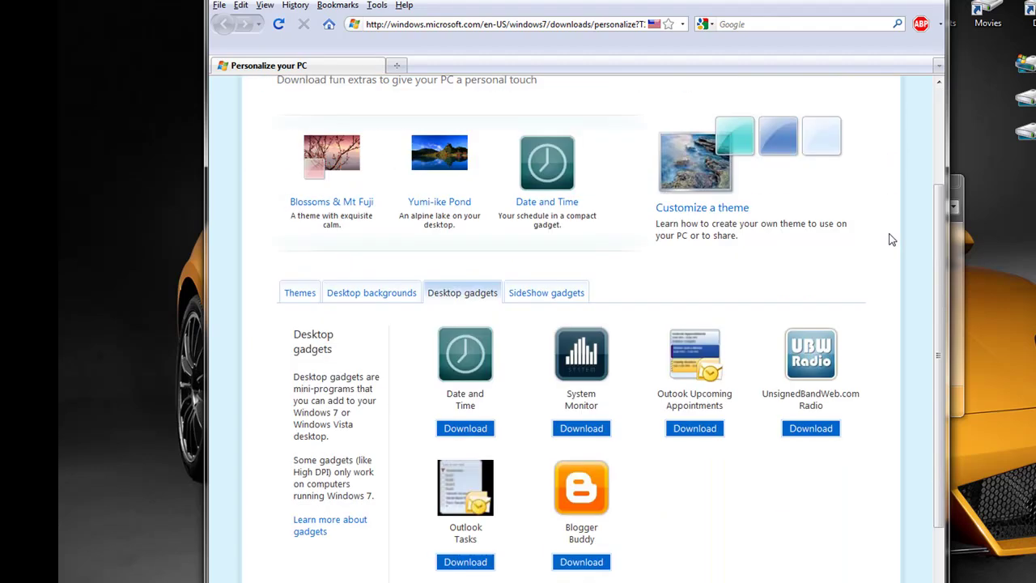
scroll(888, 239, down, 1)
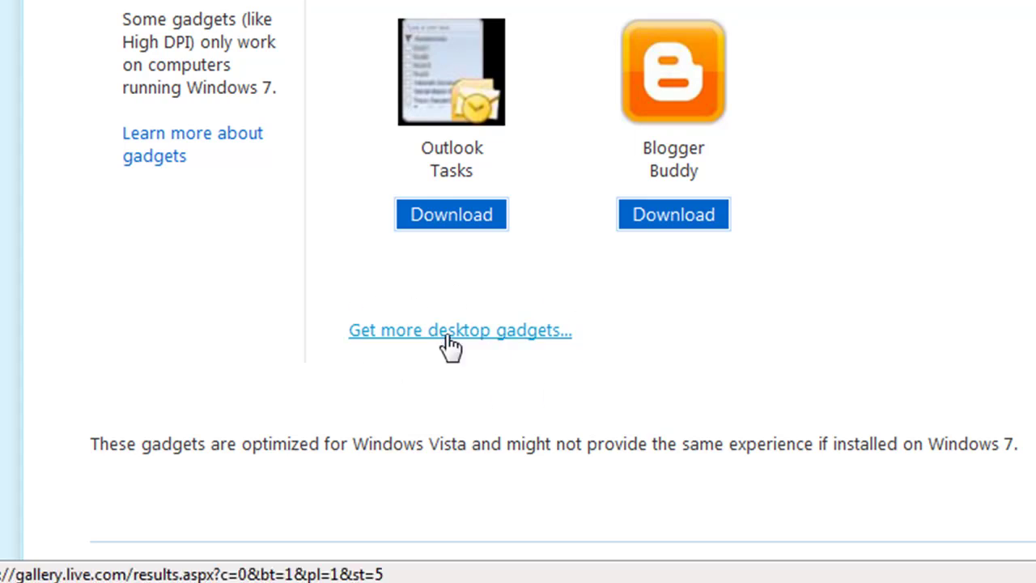
click(450, 345)
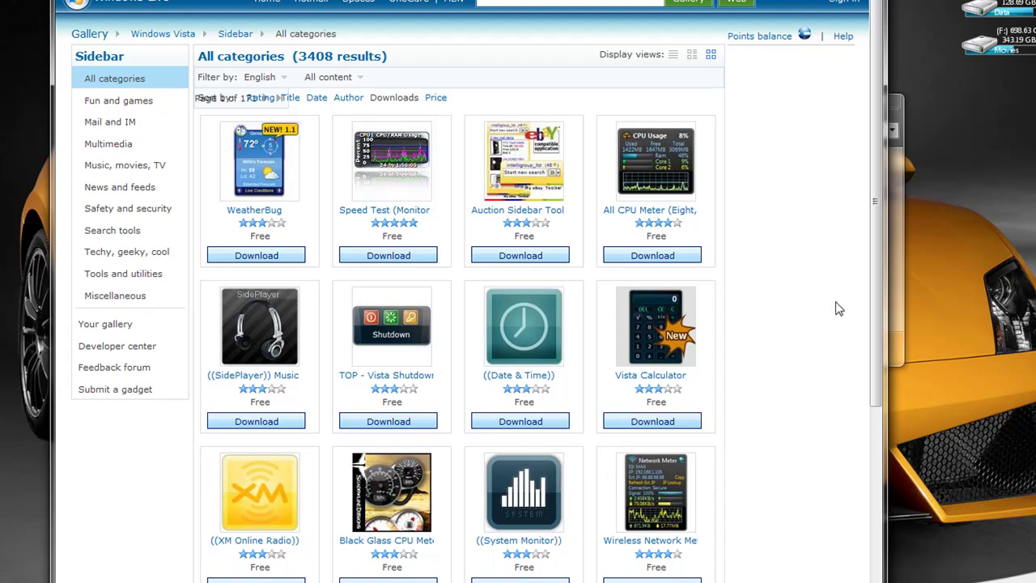
scroll(816, 266, down, 1)
scroll(814, 271, up, 1)
scroll(777, 236, down, 3)
scroll(768, 247, up, 3)
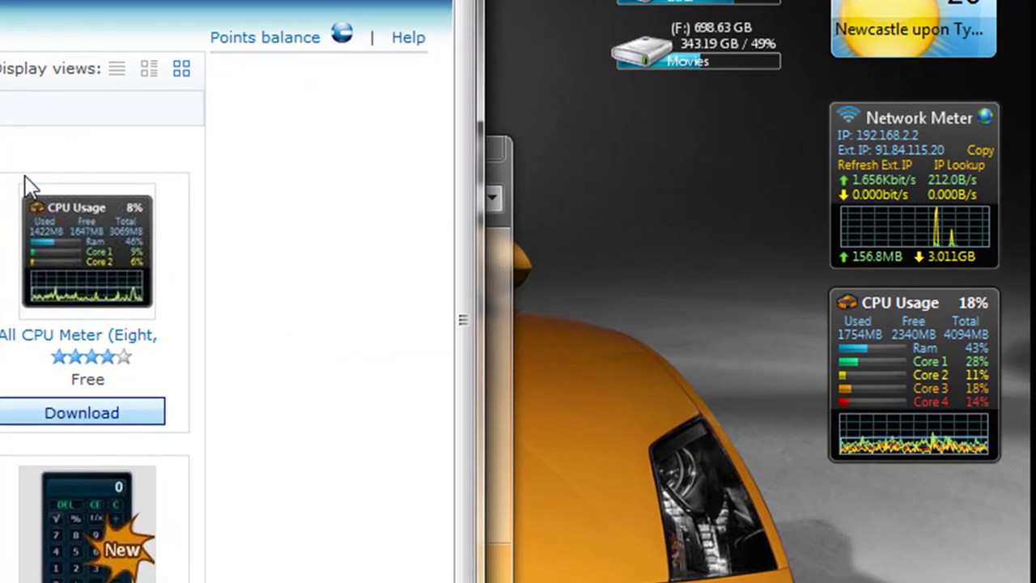
- Set the CPU usage gadget's drawing style to Graph and its background to Brown, and apply the settings
mouse_move(954, 423)
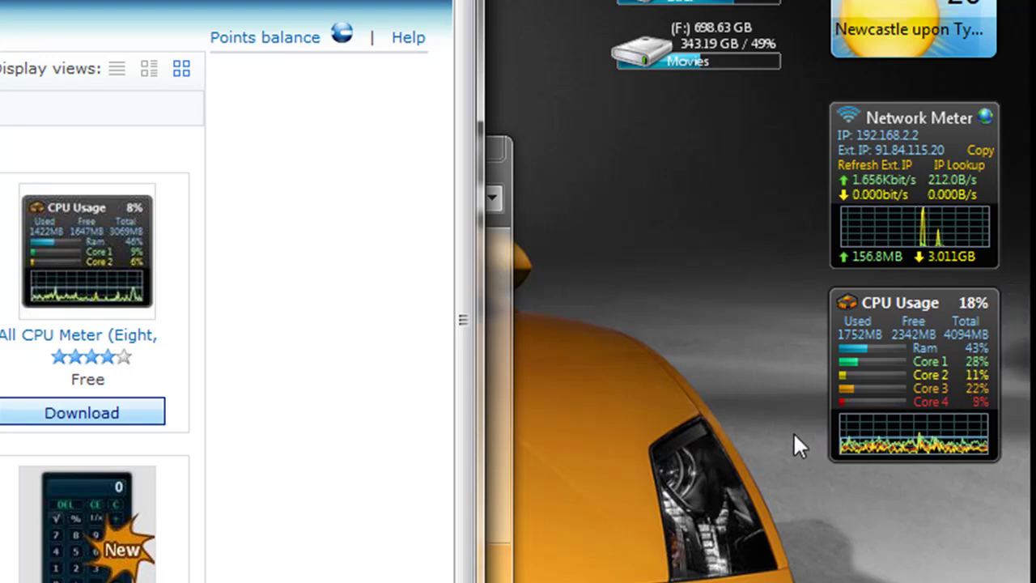
mouse_move(879, 437)
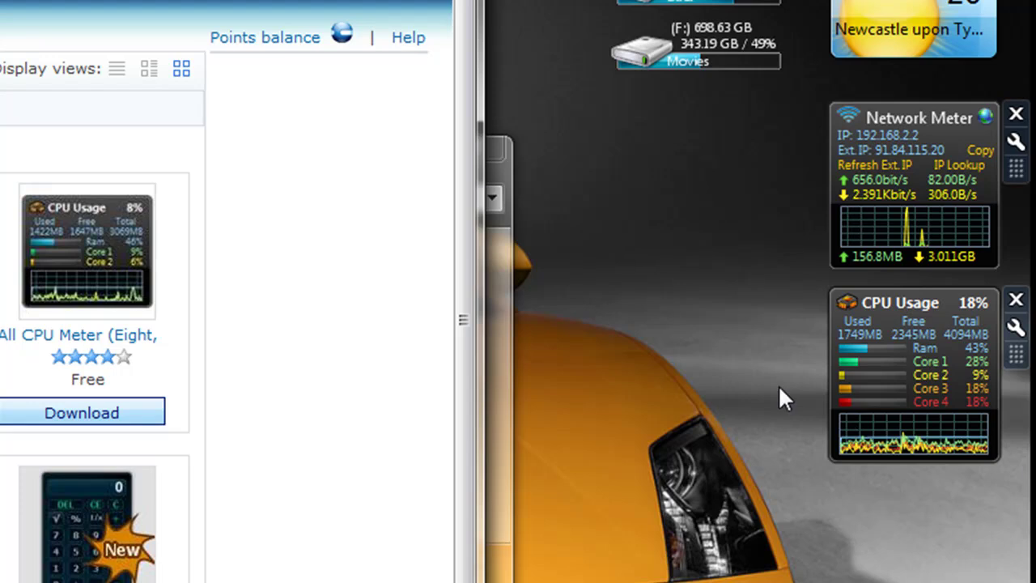
click(1015, 330)
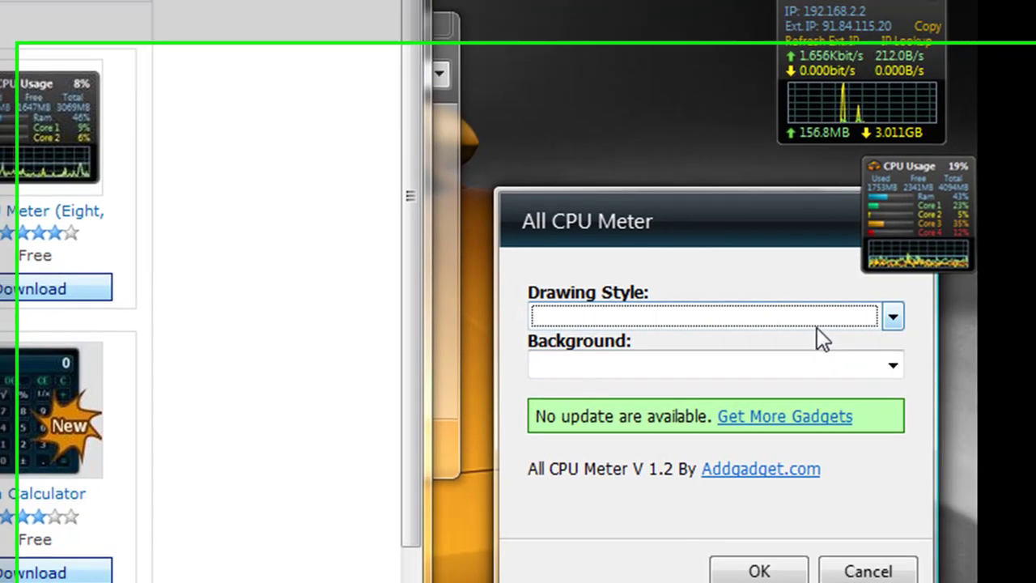
click(854, 437)
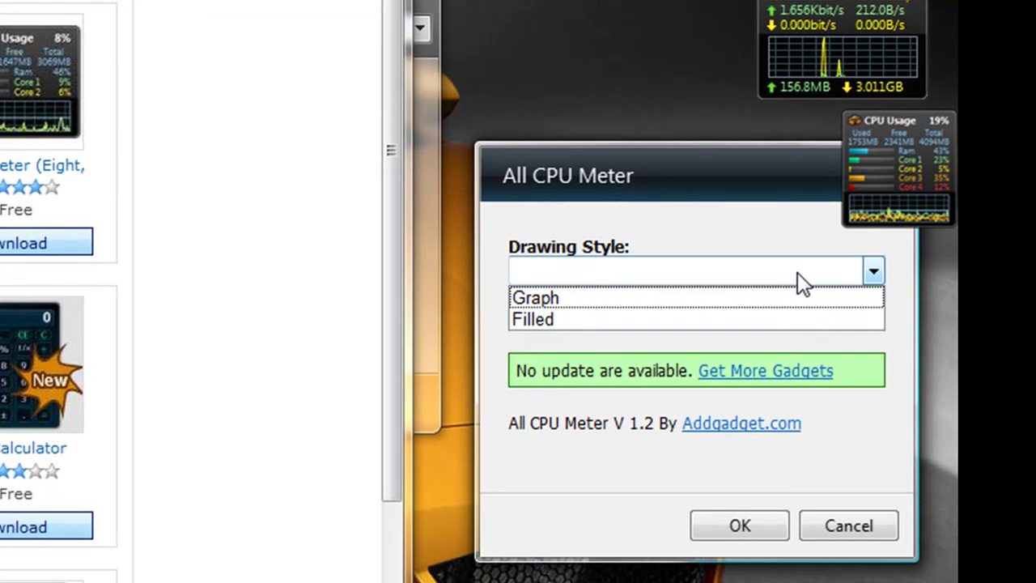
click(777, 457)
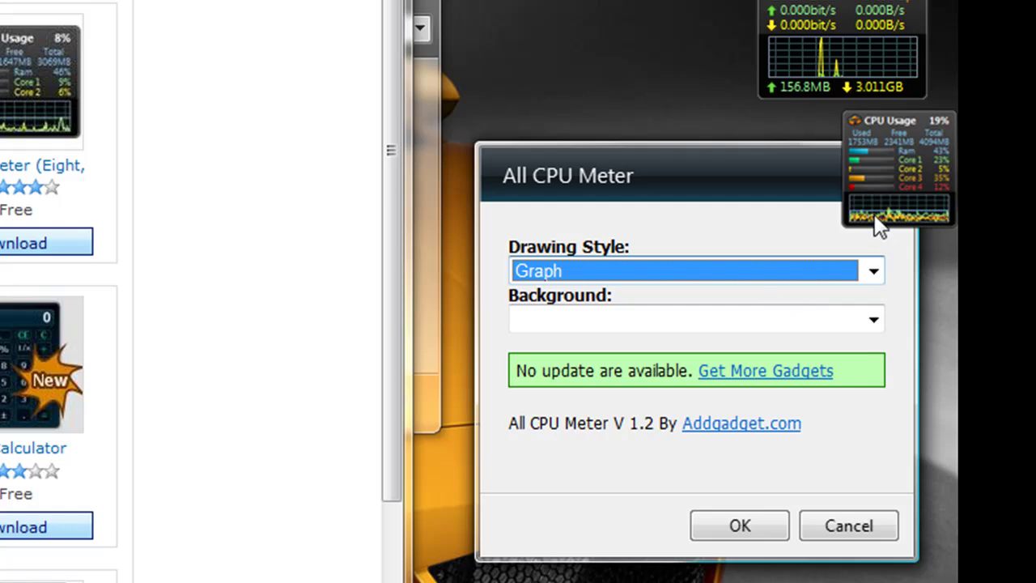
click(850, 320)
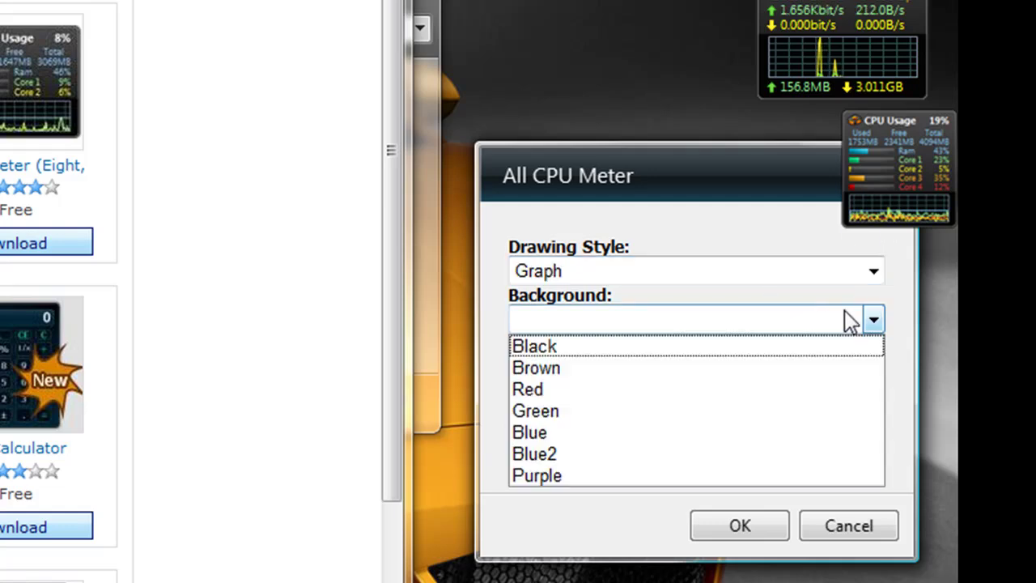
click(636, 367)
click(750, 524)
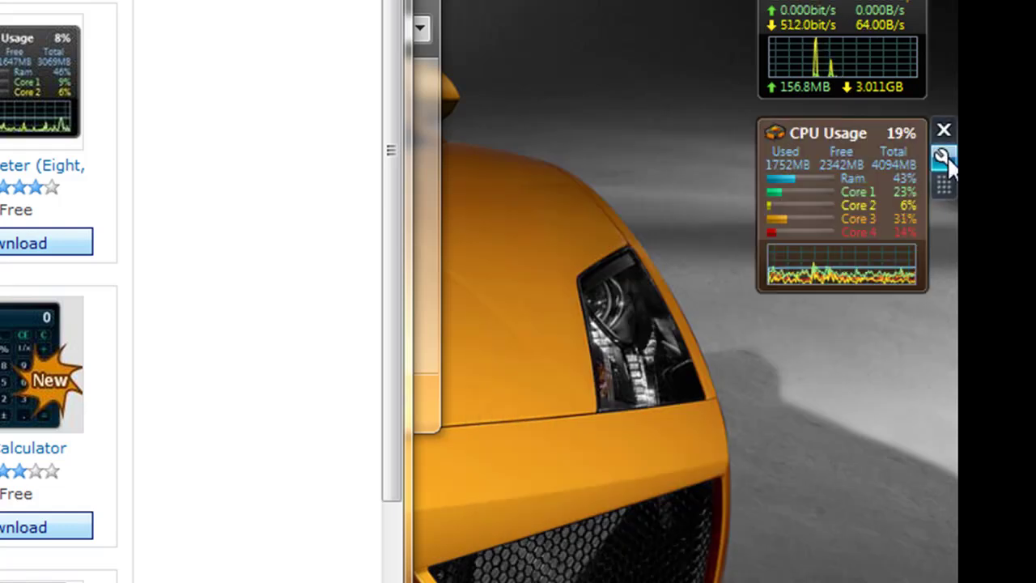
- Set the CPU usage gadget's background to Black and apply it
click(945, 154)
click(649, 322)
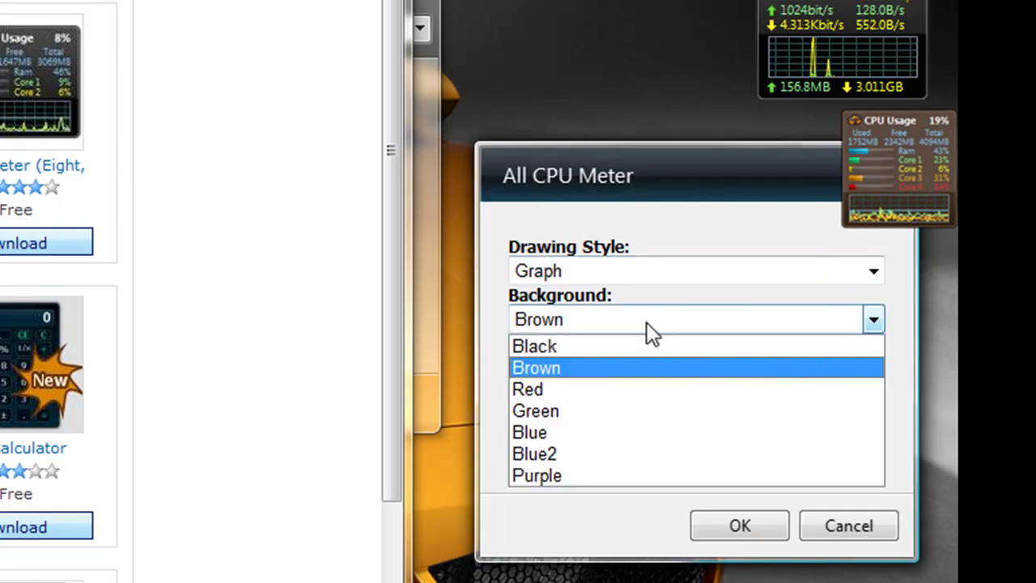
click(643, 345)
click(723, 528)
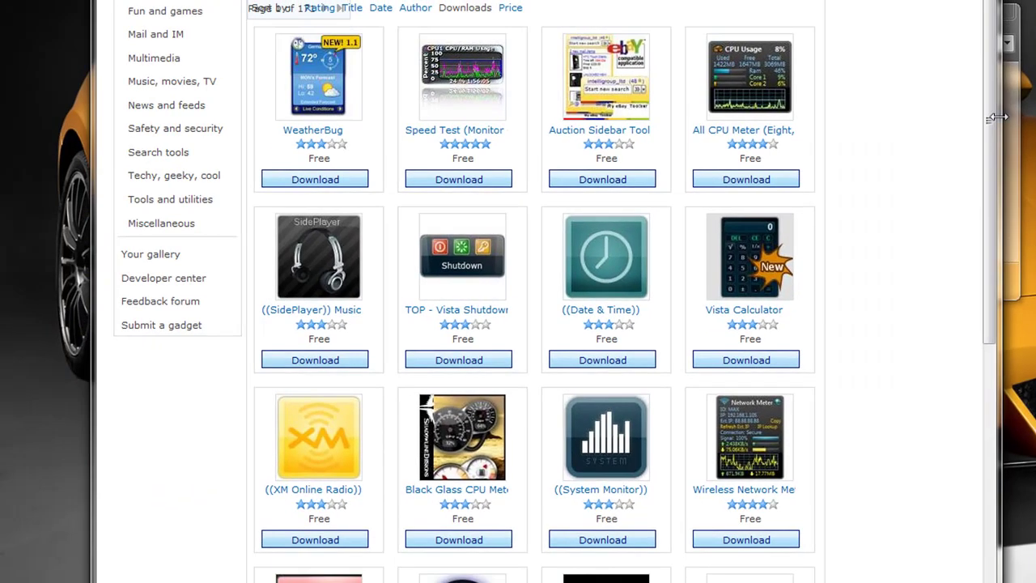
- Look through the first page of online gadgets and compare the network meter entries with the one on the desktop
scroll(974, 280, down, 3)
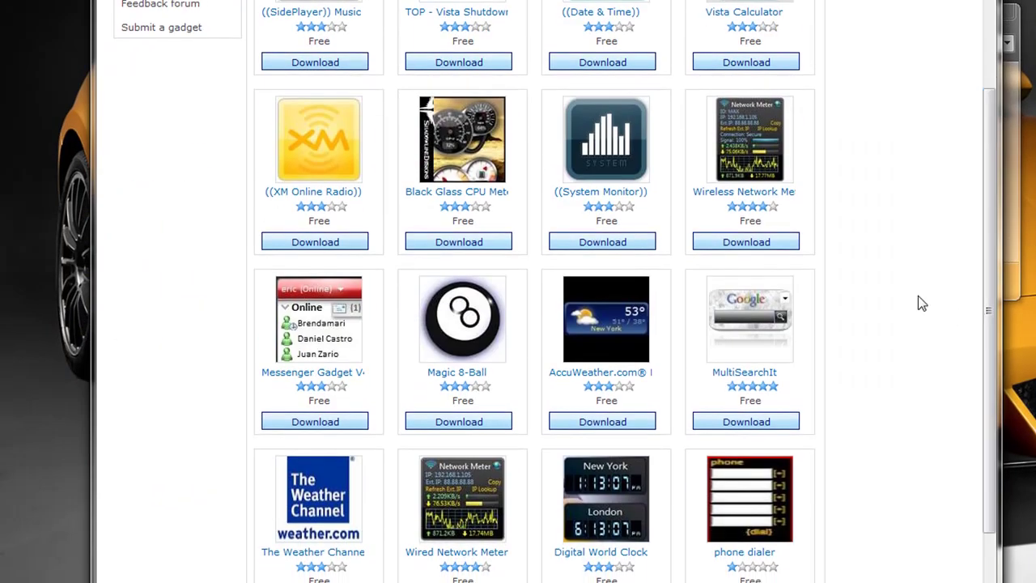
scroll(918, 293, down, 1)
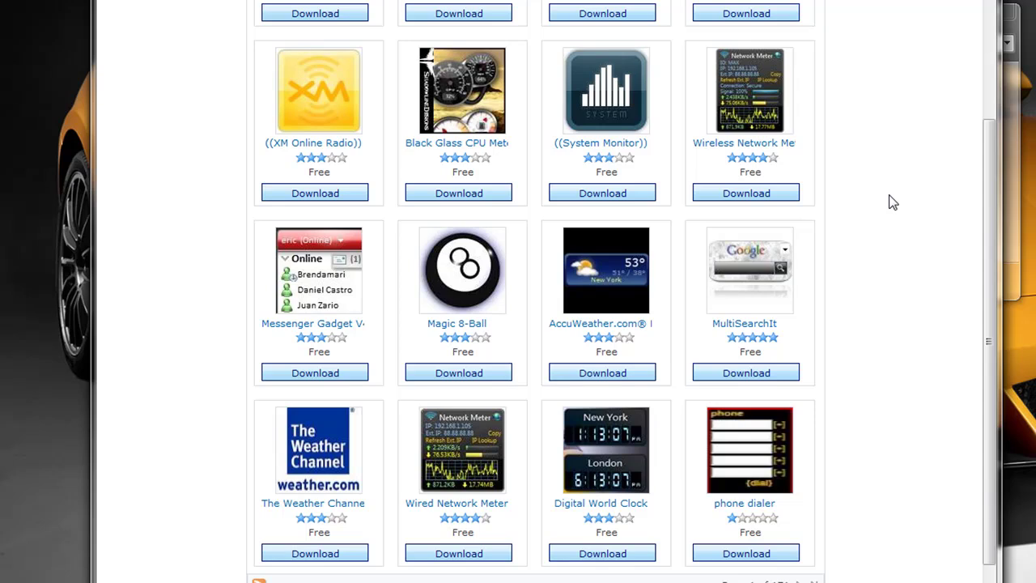
scroll(891, 202, up, 1)
scroll(892, 203, down, 1)
scroll(890, 202, up, 1)
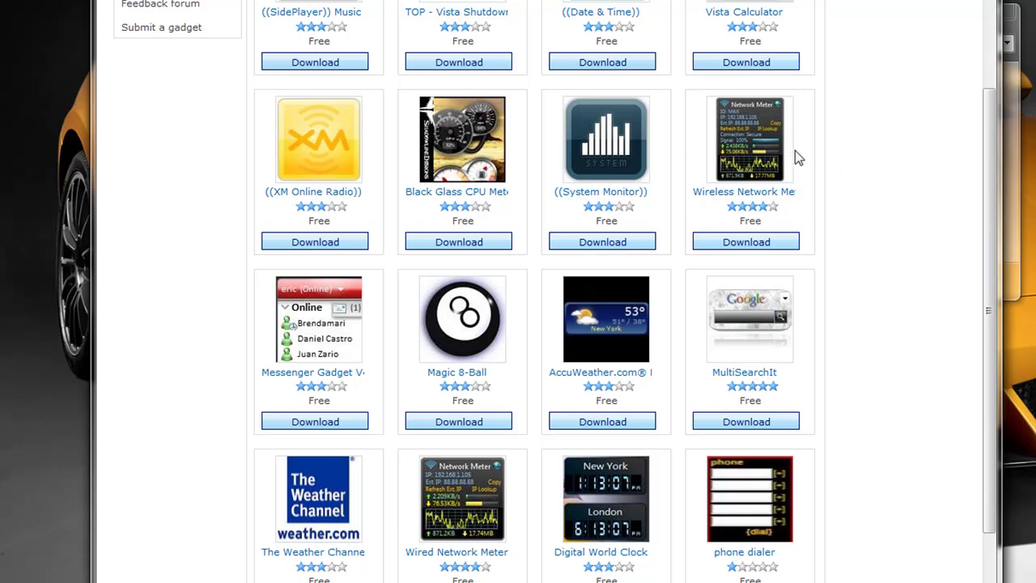
scroll(809, 161, down, 1)
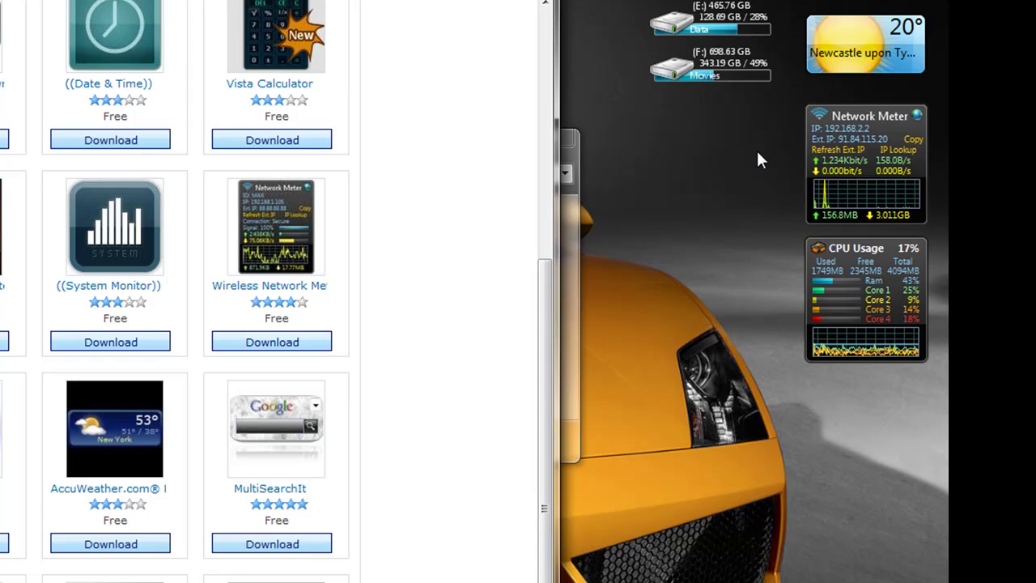
mouse_move(867, 143)
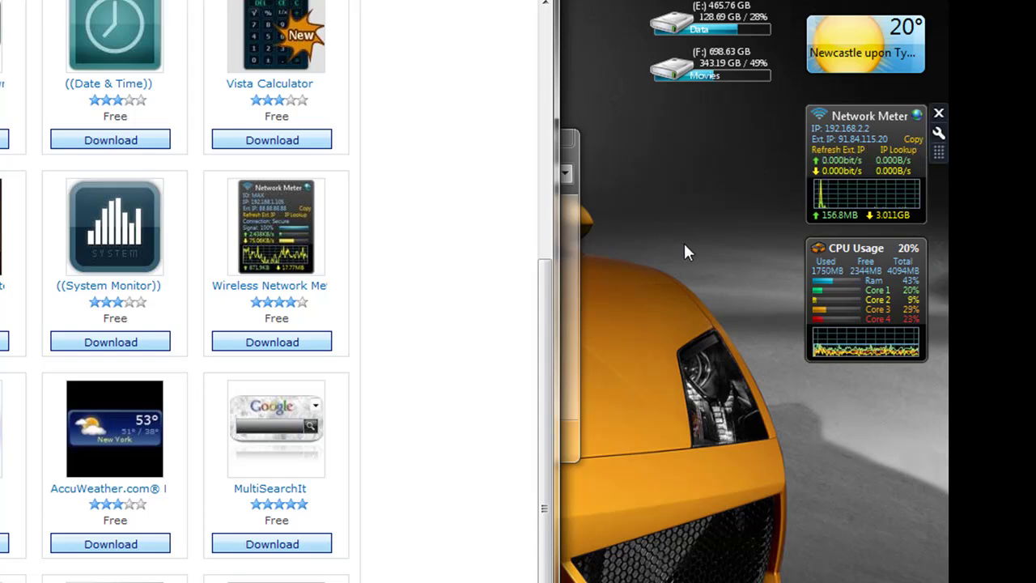
scroll(374, 346, up, 1)
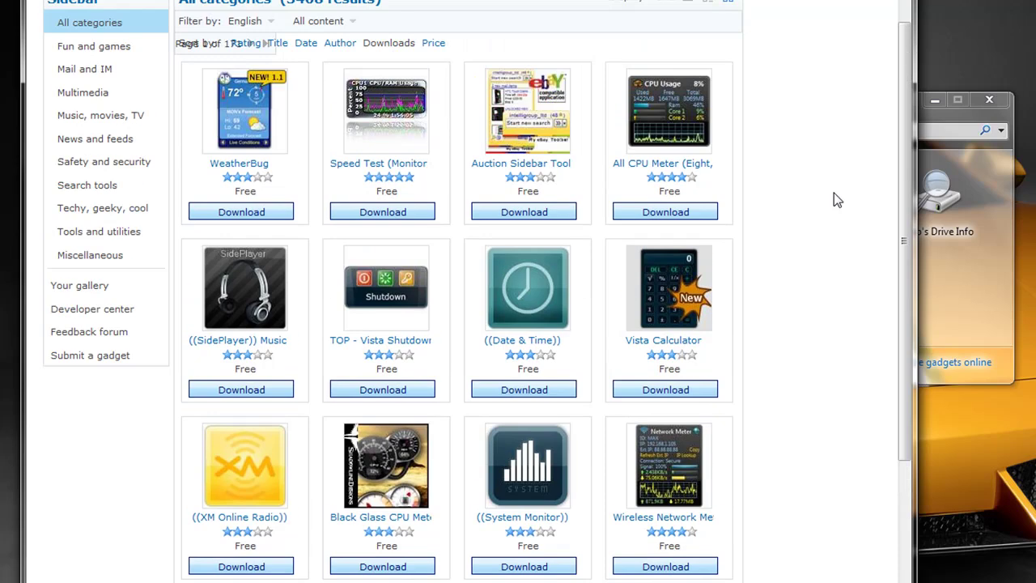
scroll(833, 200, up, 1)
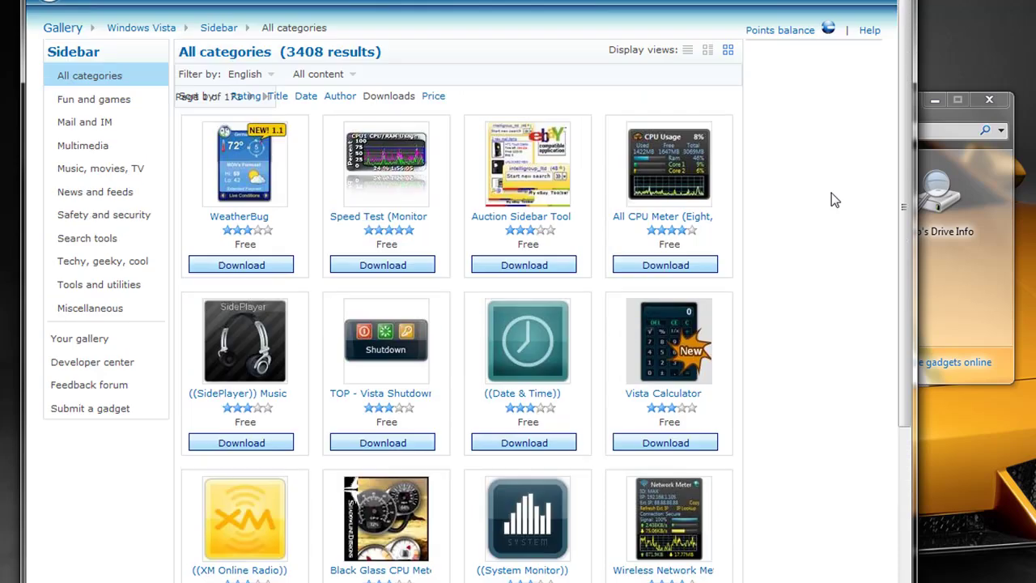
- Download the TOP - Vista Shutdown gadget, open shutdown_v2.gadget with Windows Desktop Gadgets, and install it
click(388, 443)
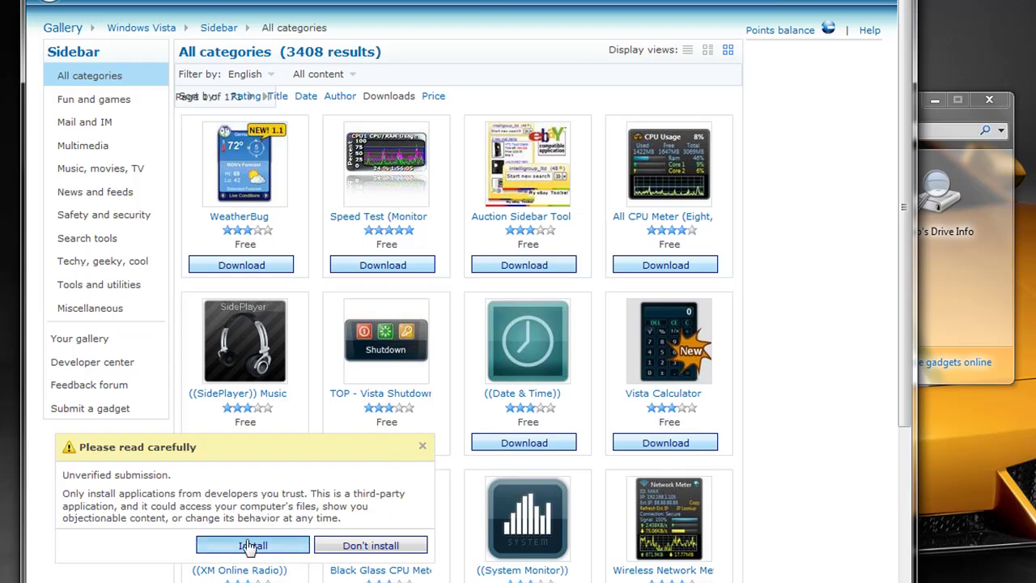
click(255, 548)
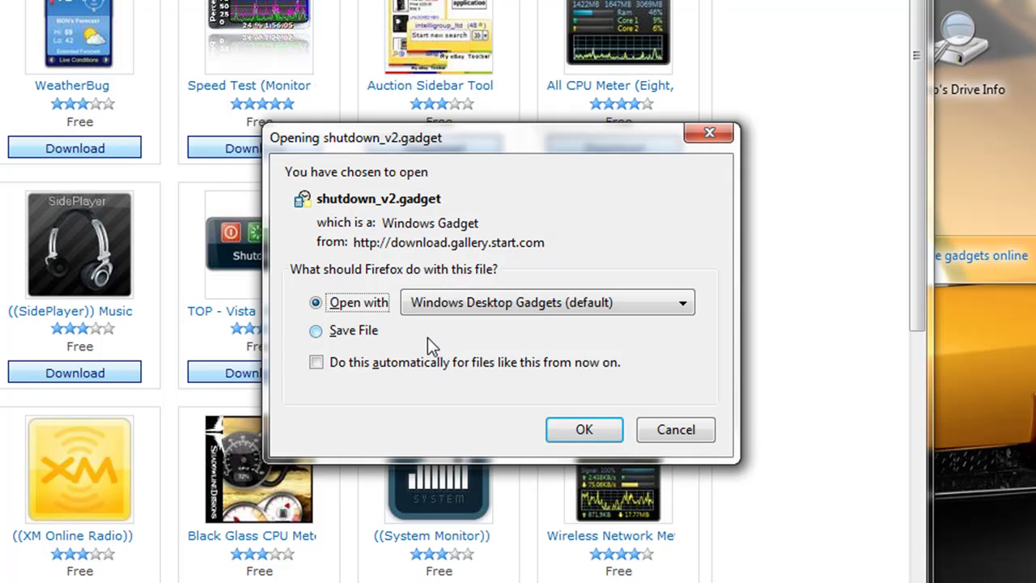
click(580, 434)
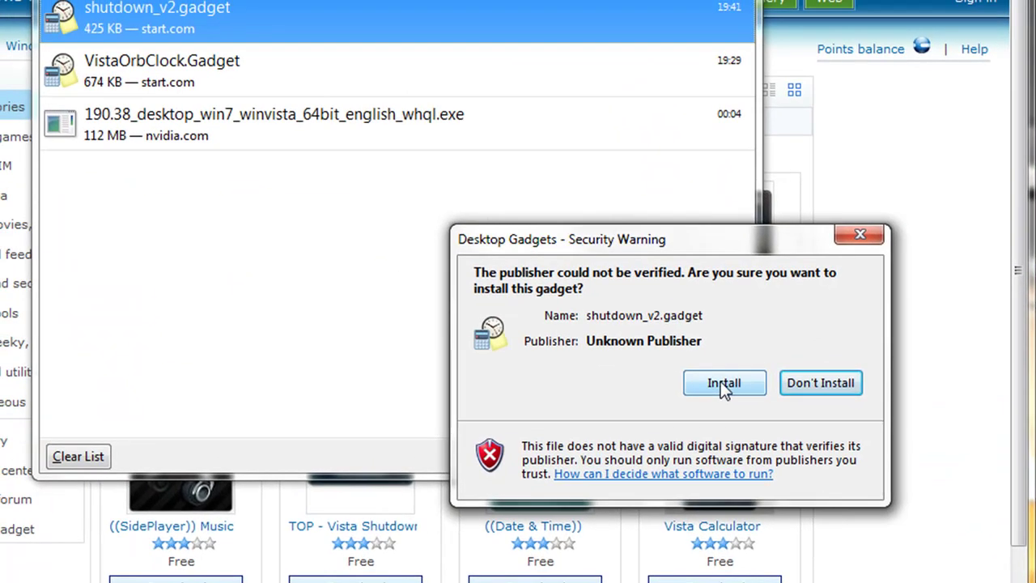
click(722, 383)
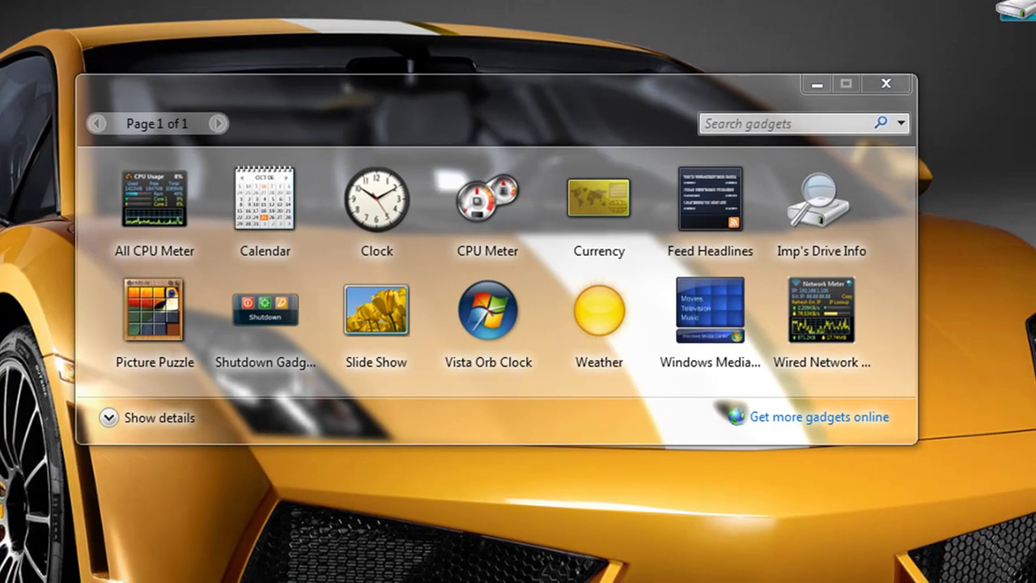
- Reposition the Shutdown gadget on the desktop above the gadget gallery and remove it
drag(1004, 49, 466, 24)
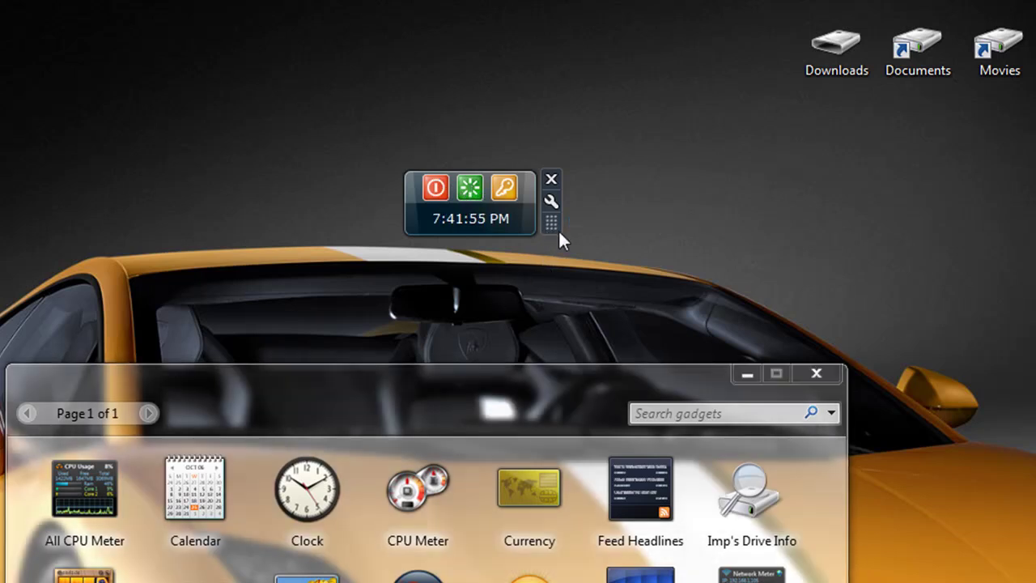
drag(548, 229, 870, 251)
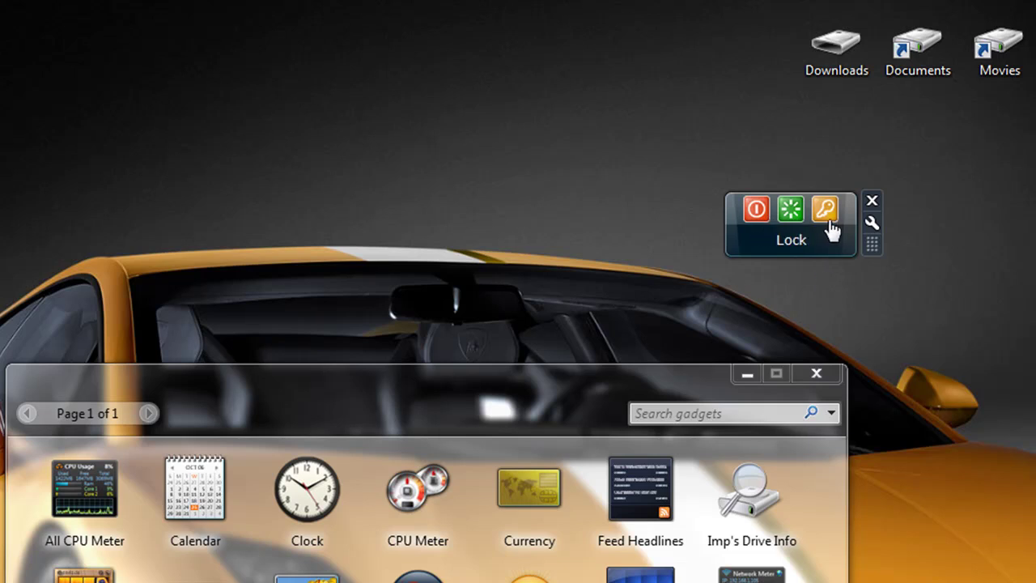
click(872, 201)
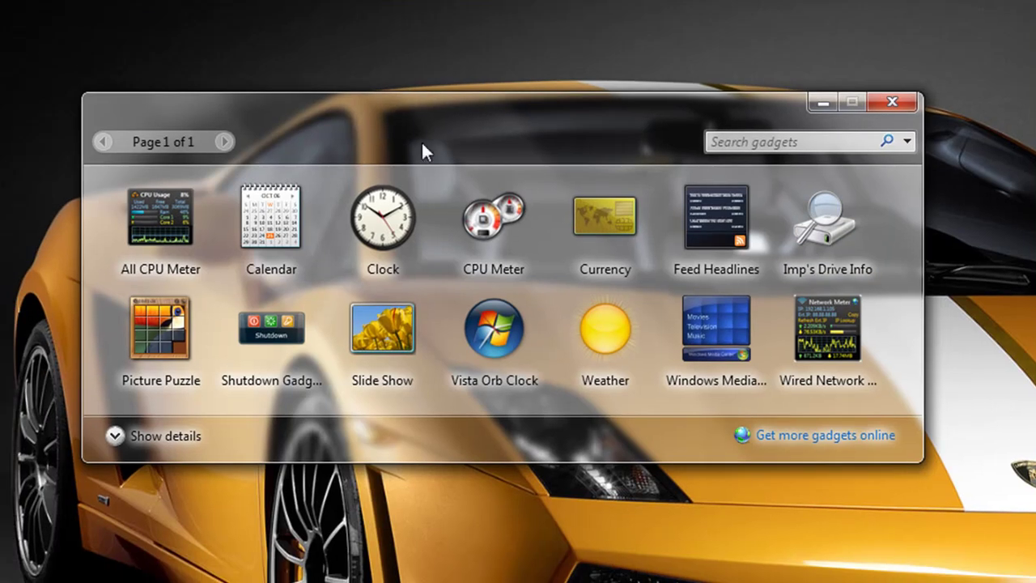
- Reopen the gadget gallery from the desktop and add three copies of the Shutdown gadget
drag(585, 119, 584, 202)
right_click(923, 232)
click(1006, 524)
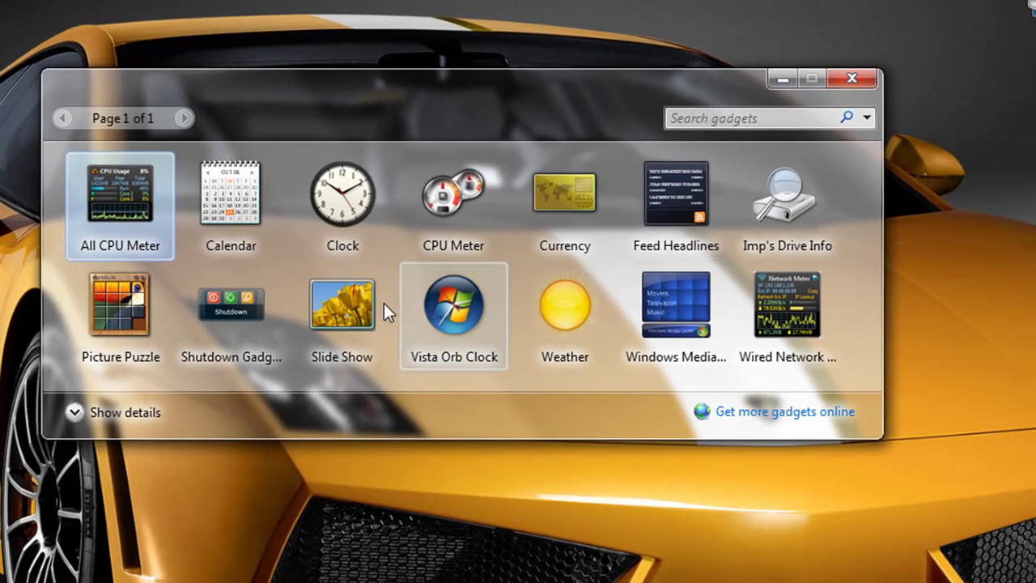
click(247, 310)
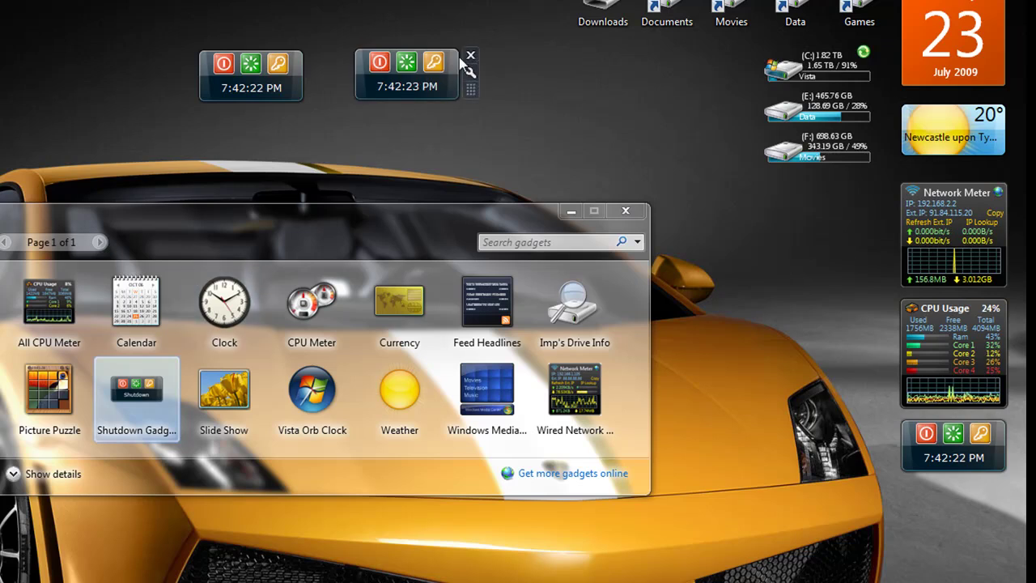
- Remove all three copies of the Shutdown gadget from the desktop
click(471, 53)
click(313, 55)
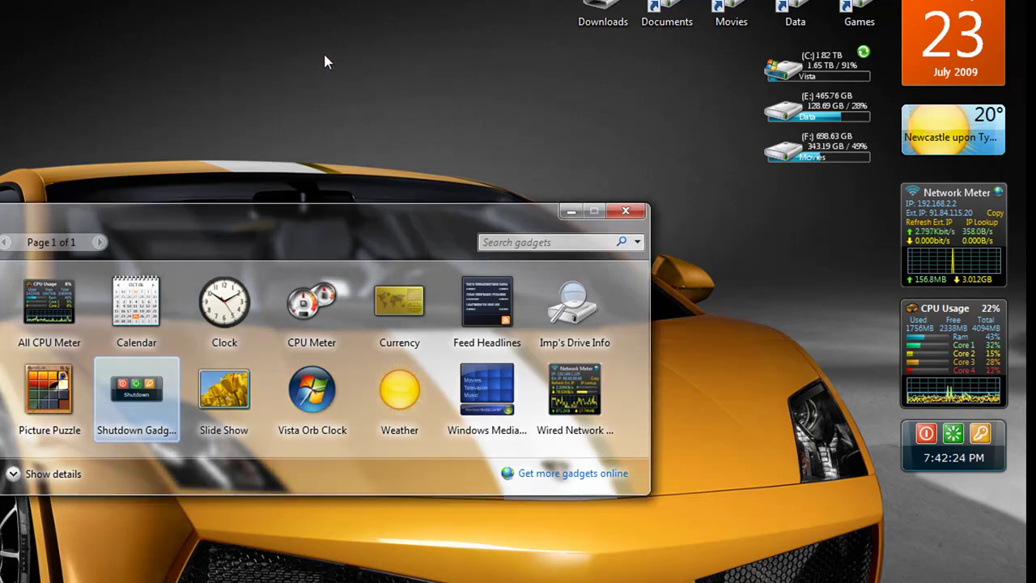
click(1016, 427)
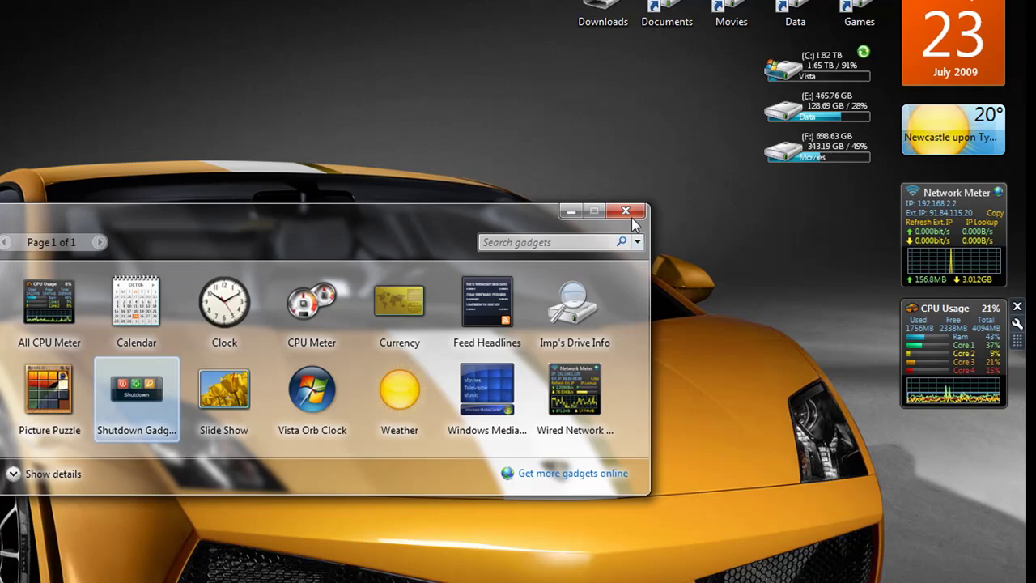
- Open the online gadgets page from the gadget gallery and close the gallery window
click(547, 473)
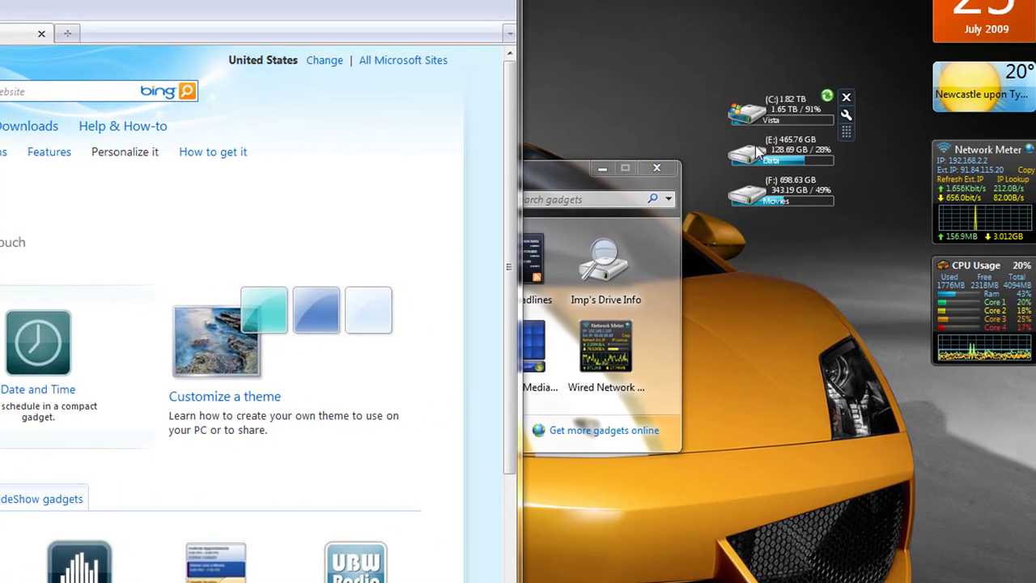
mouse_move(763, 214)
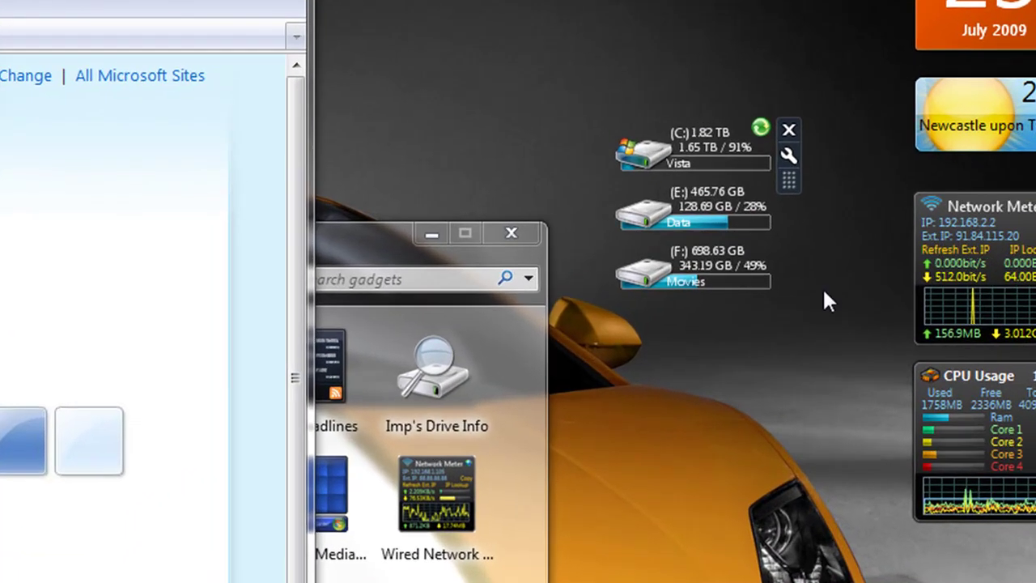
click(643, 277)
double_click(121, 138)
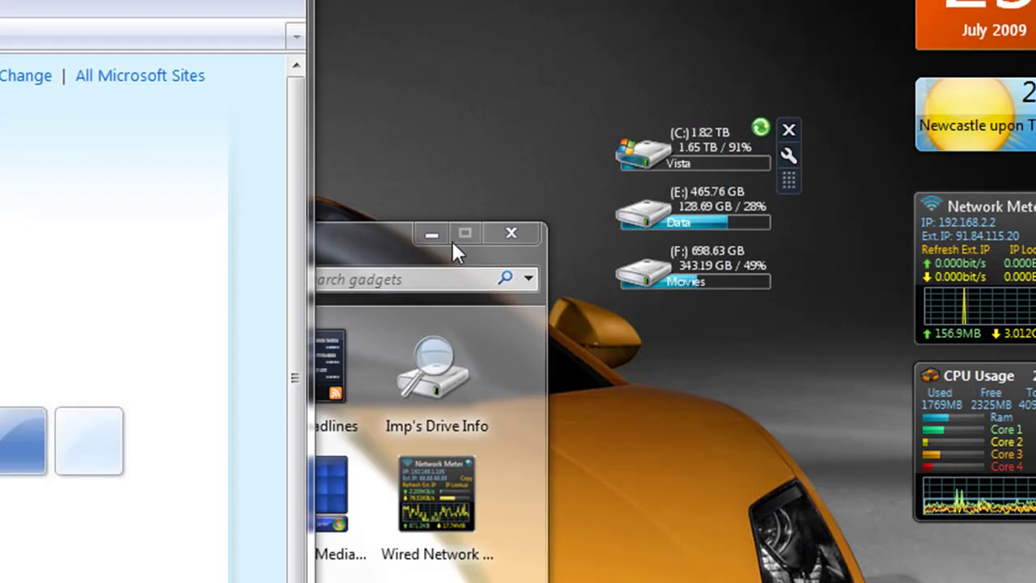
click(390, 240)
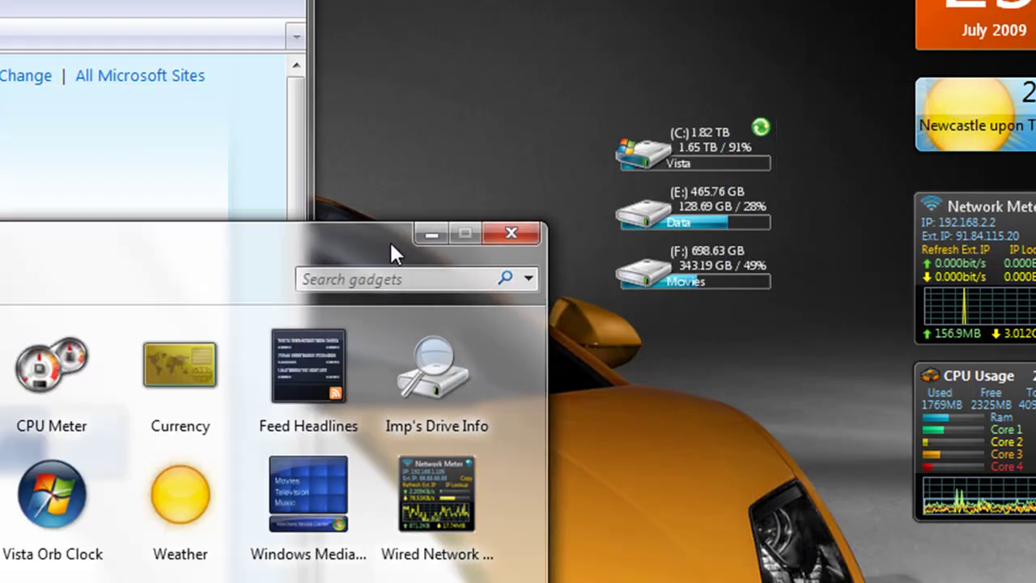
click(518, 235)
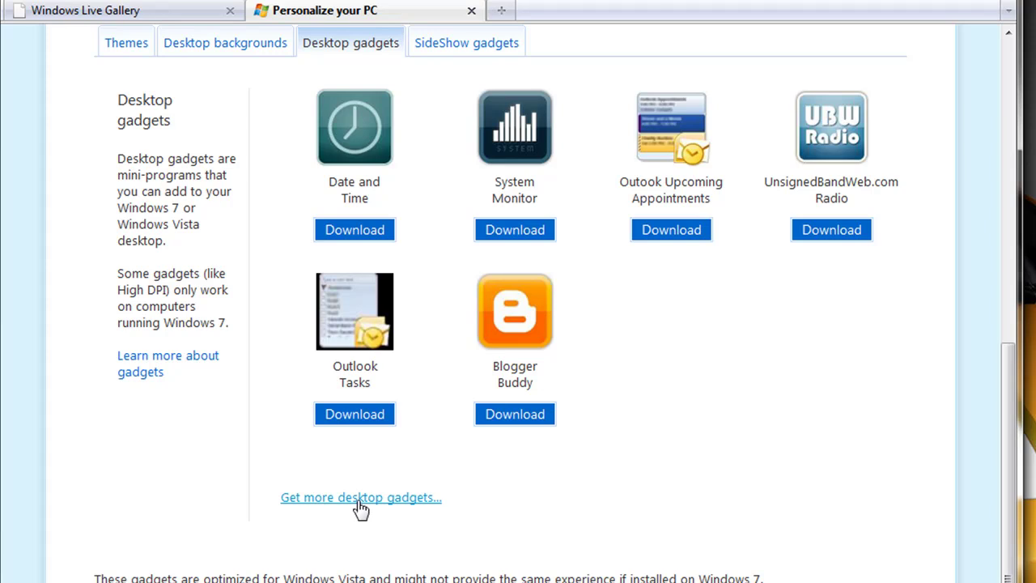
- Open the full online listing of desktop gadgets and look through its pages for the Imp's Drive Info gadget
click(361, 506)
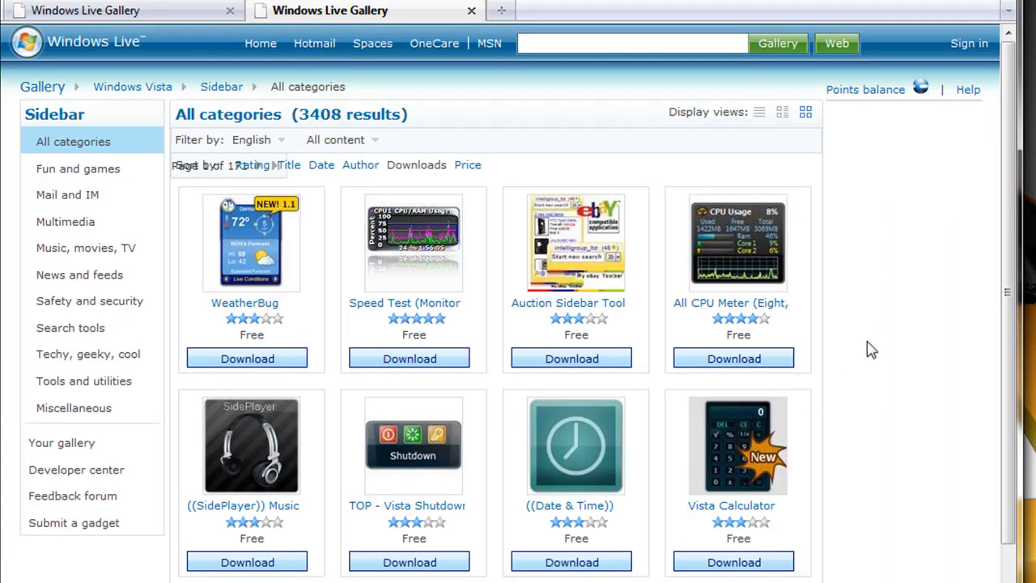
scroll(868, 336, down, 5)
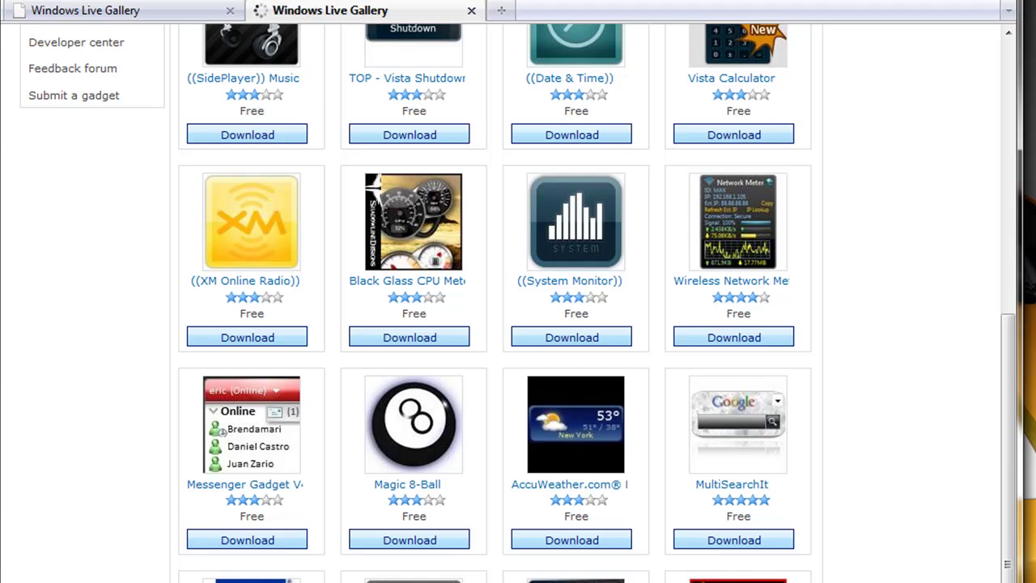
scroll(858, 446, down, 3)
scroll(862, 438, down, 5)
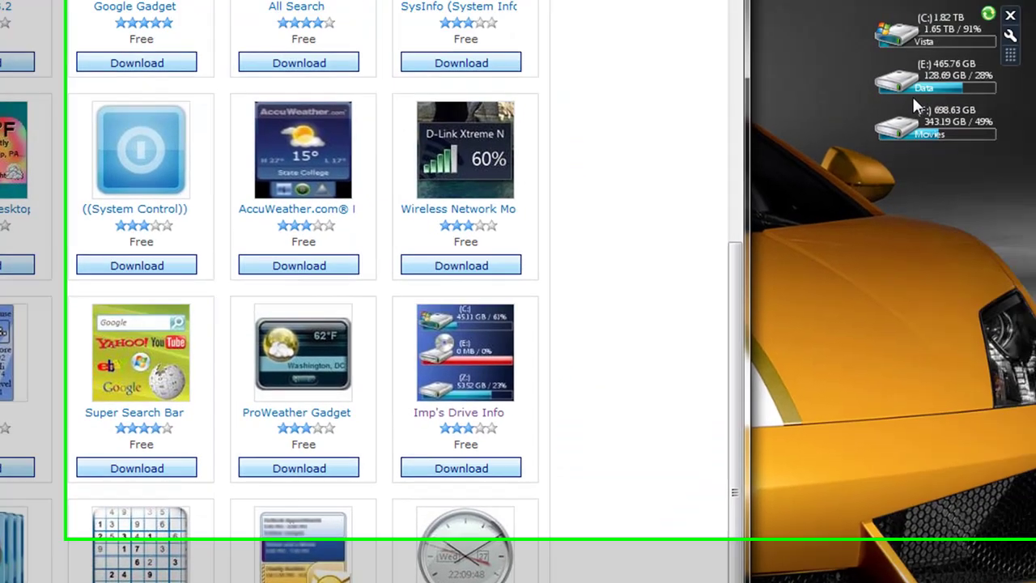
scroll(532, 57, up, 5)
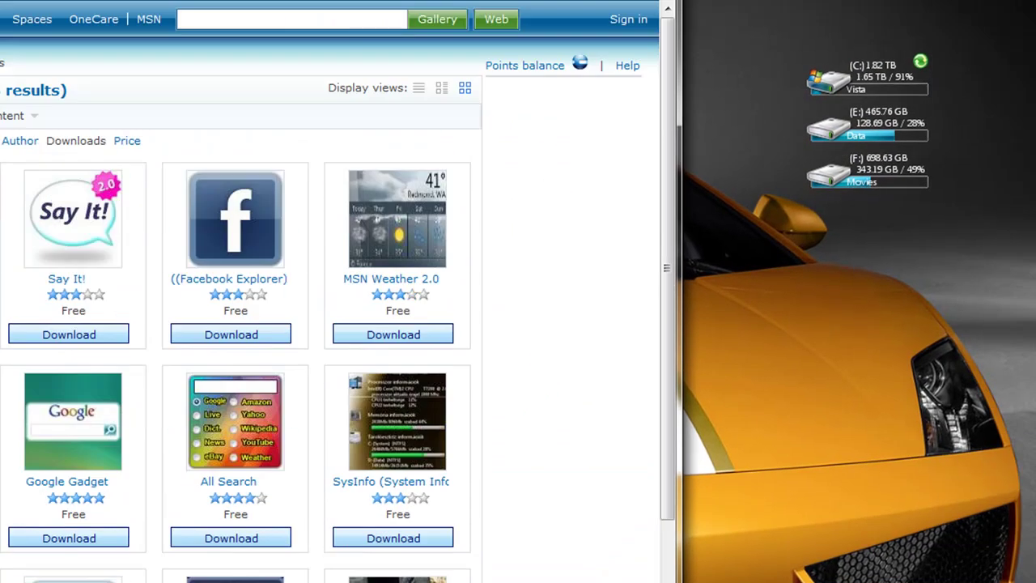
- Close the browser showing the online gadget gallery and return to the desktop
key(alt+F4)
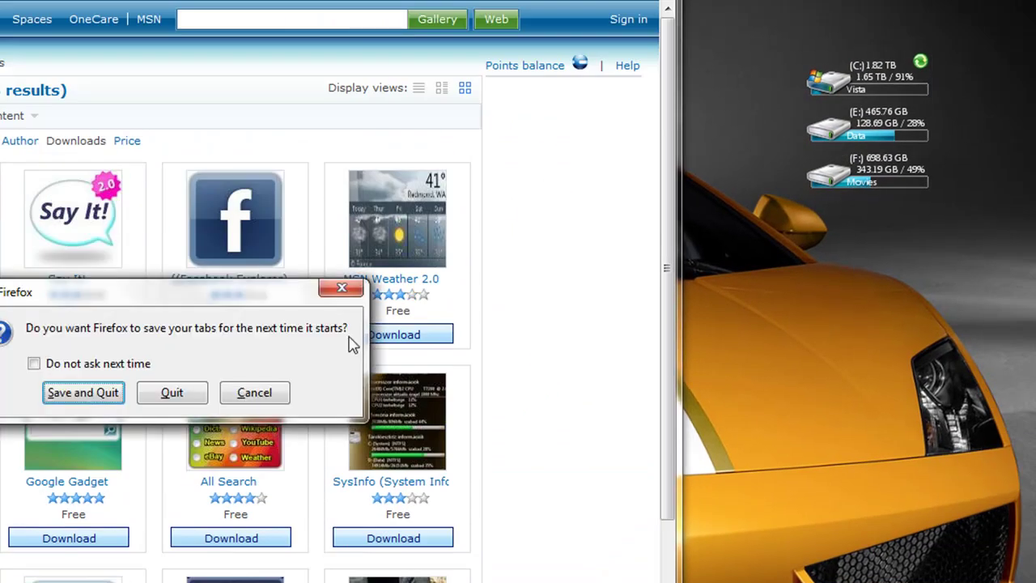
click(284, 394)
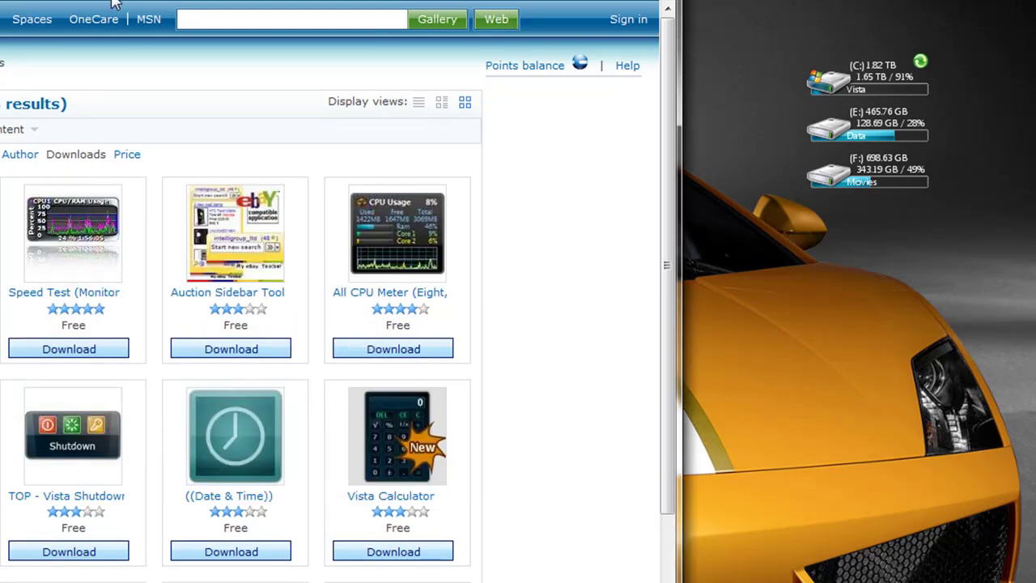
key(alt+F4)
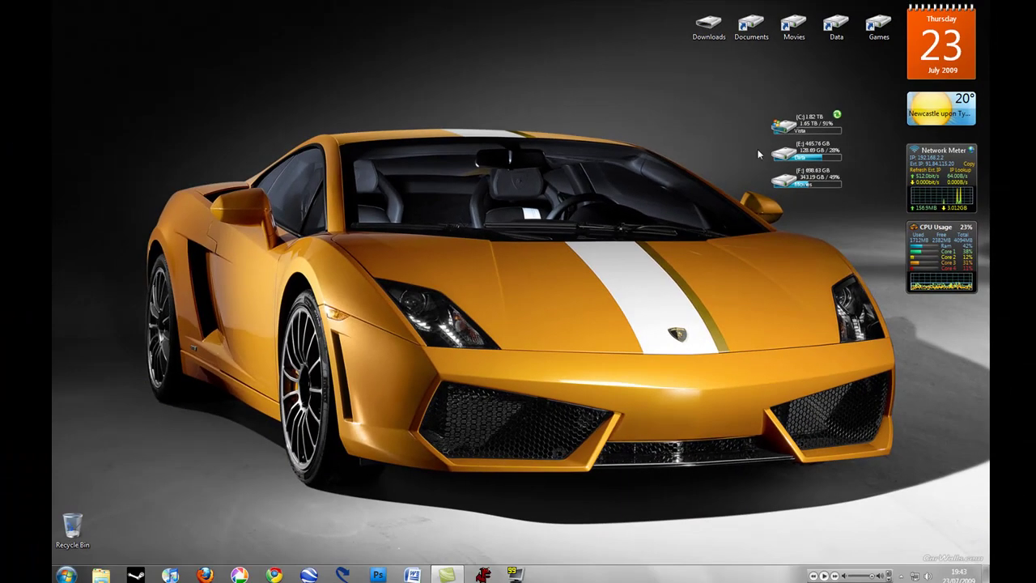
- Move the drive info gadget up to just below the row of desktop shortcuts
drag(781, 152, 825, 88)
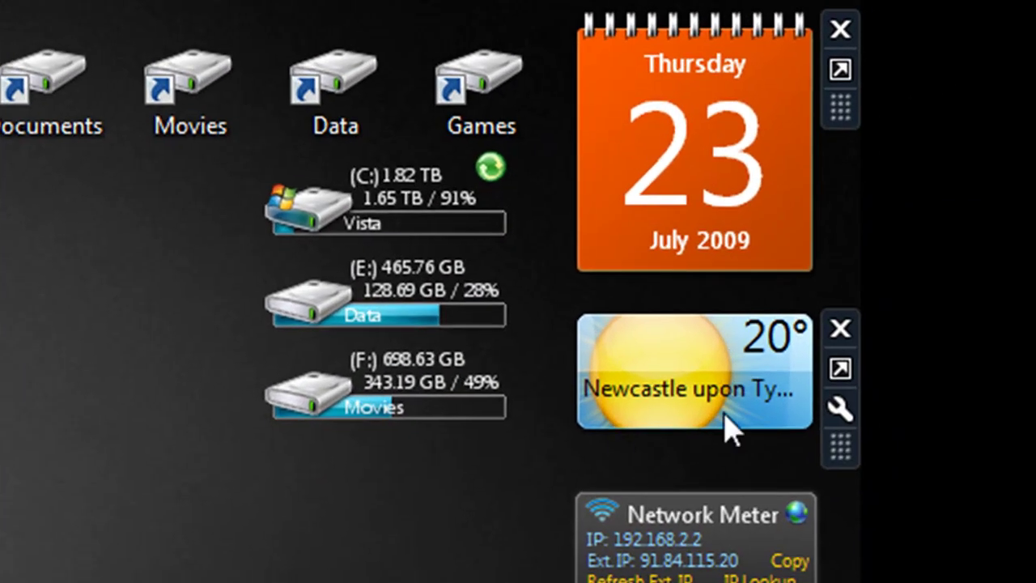
- Move the Weather gadget out over the car, toggle its larger size on and off, and return it beneath the calendar
drag(841, 405, 0, 582)
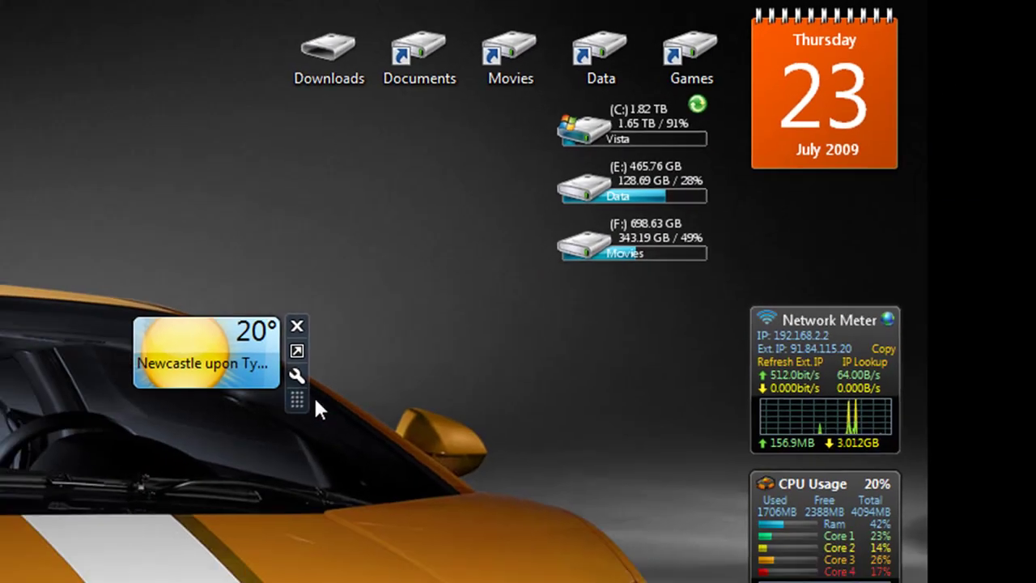
click(297, 351)
click(297, 351)
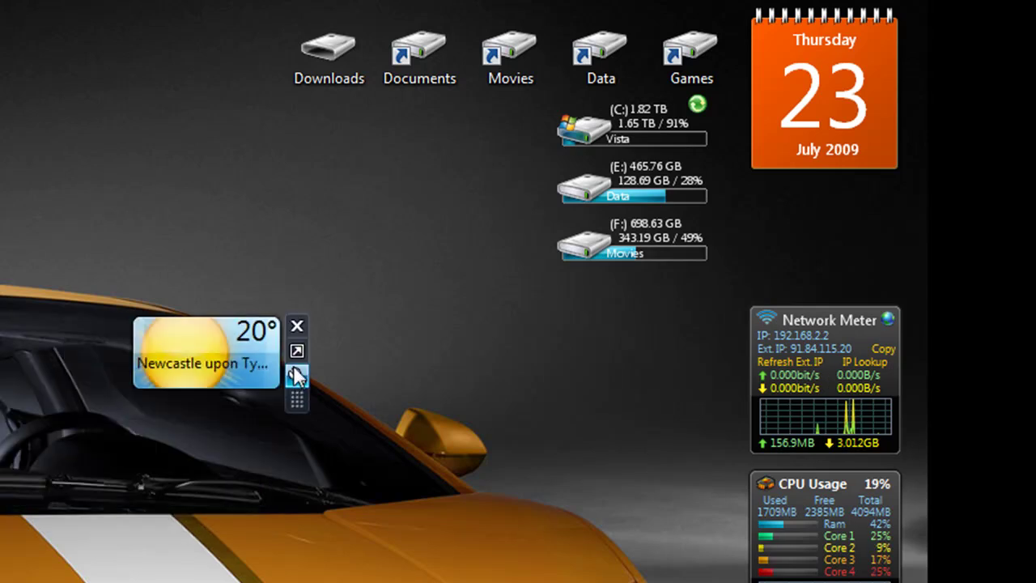
drag(297, 398, 897, 272)
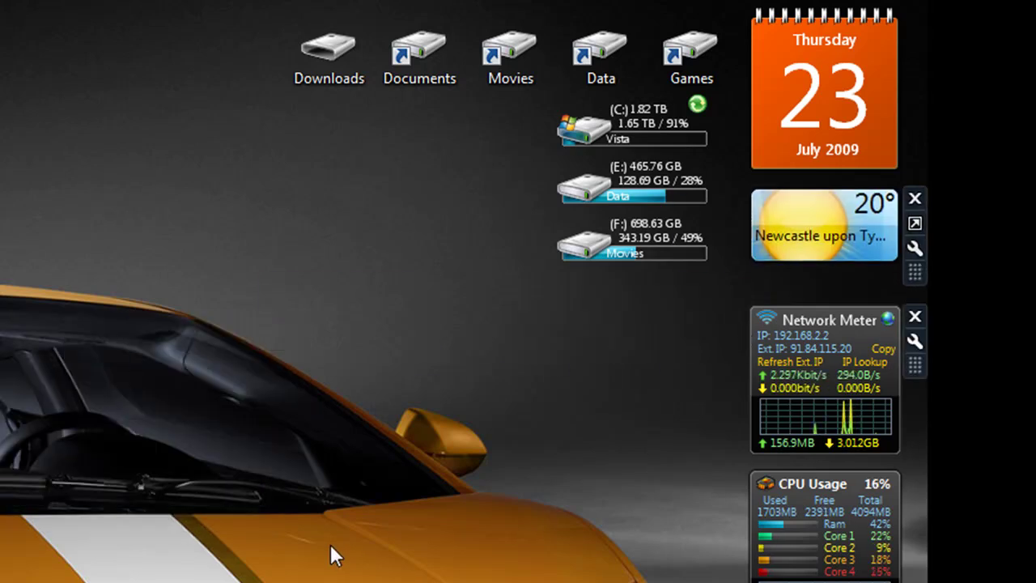